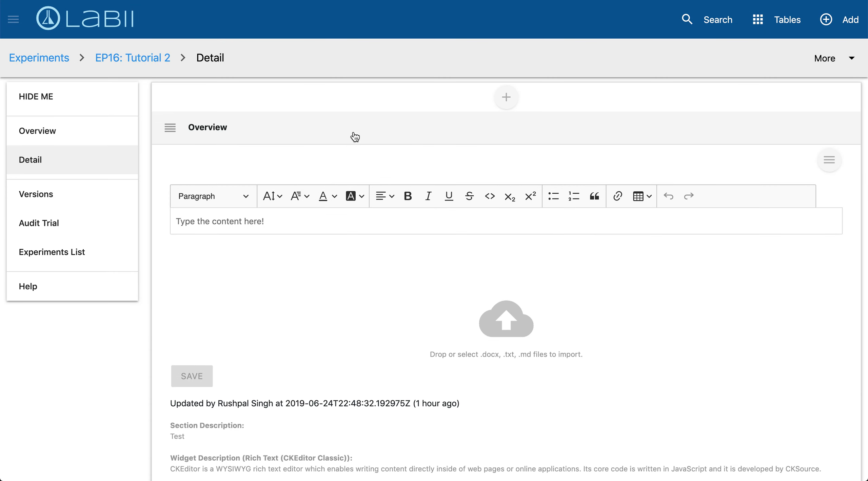
{"action": "scroll", "coordinate": [123, 387], "scroll_direction": "down", "scroll_amount": 15}
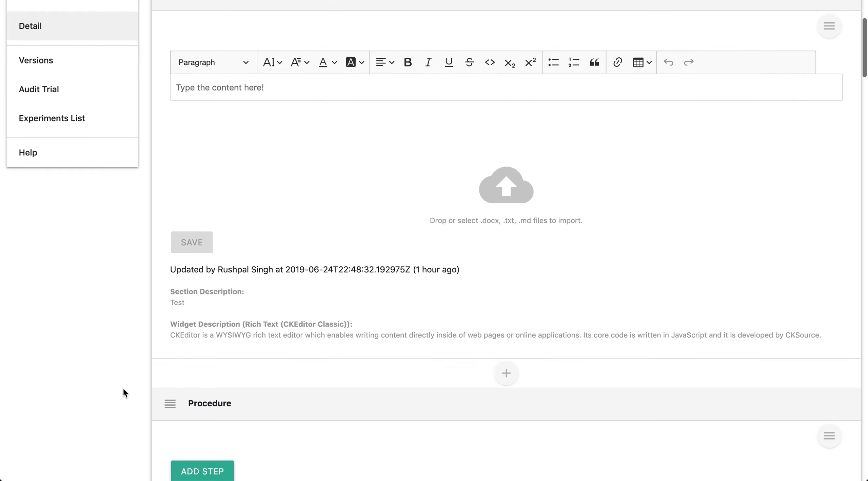
{"action": "scroll", "coordinate": [123, 389], "scroll_direction": "down", "scroll_amount": 20}
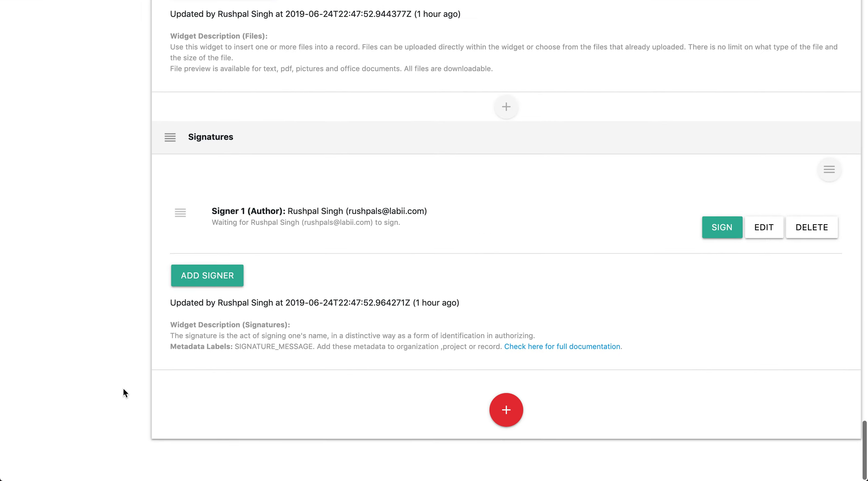
{"action": "scroll", "coordinate": [123, 388], "scroll_direction": "up", "scroll_amount": 15}
{"action": "scroll", "coordinate": [123, 386], "scroll_direction": "up", "scroll_amount": 20}
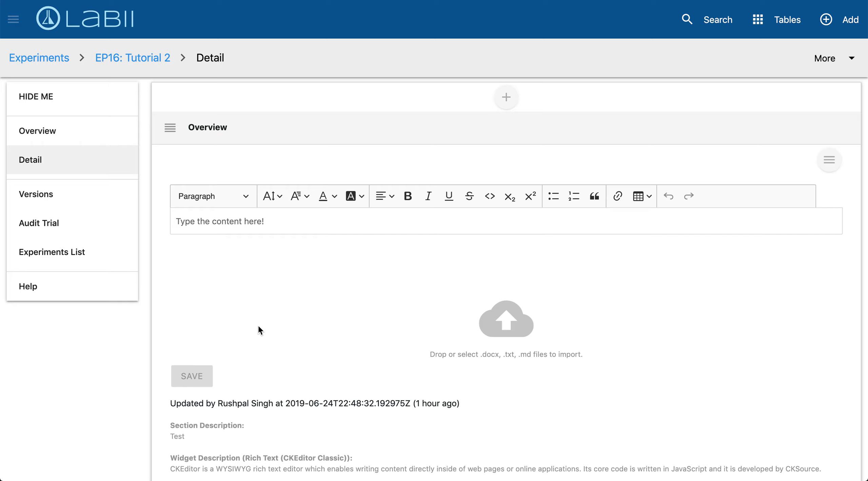
{"action": "scroll", "coordinate": [258, 324], "scroll_direction": "down", "scroll_amount": 5}
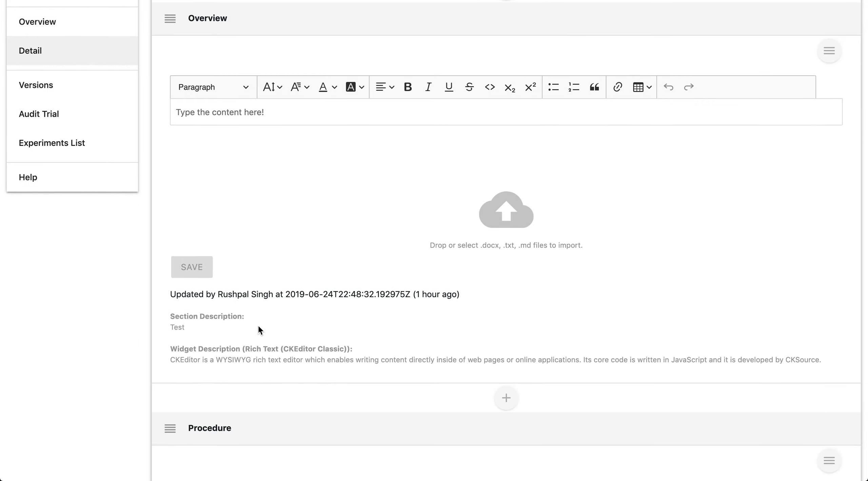
{"action": "scroll", "coordinate": [258, 327], "scroll_direction": "up", "scroll_amount": 3}
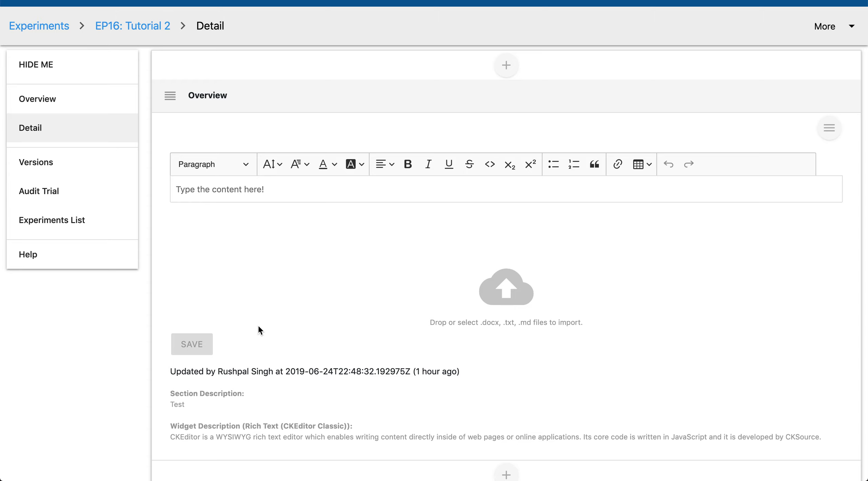
{"action": "scroll", "coordinate": [424, 327], "scroll_direction": "down", "scroll_amount": 1}
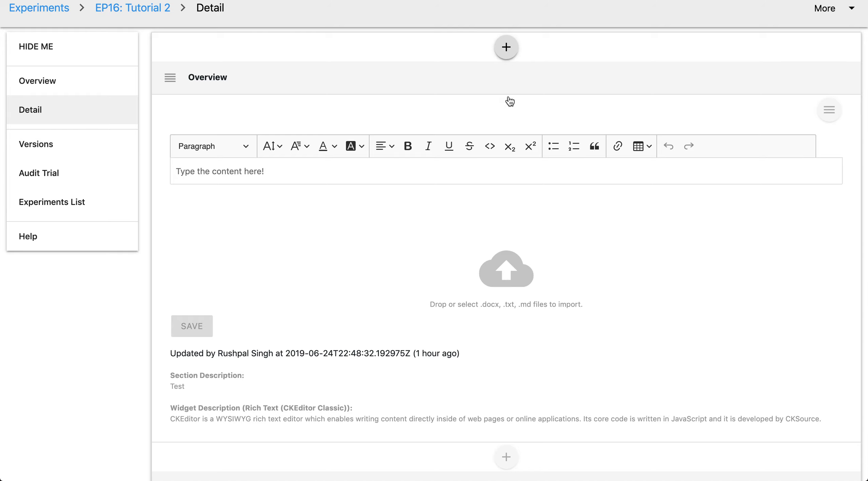
{"action": "scroll", "coordinate": [482, 453], "scroll_direction": "down", "scroll_amount": 2}
{"action": "scroll", "coordinate": [483, 455], "scroll_direction": "down", "scroll_amount": 6}
{"action": "scroll", "coordinate": [483, 456], "scroll_direction": "up", "scroll_amount": 10}
{"action": "scroll", "coordinate": [483, 455], "scroll_direction": "down", "scroll_amount": 7}
Add a section below Overview via More widgets, choosing the Rich Text (CKEditor Classic) widget
{"action": "left_click", "coordinate": [506, 386]}
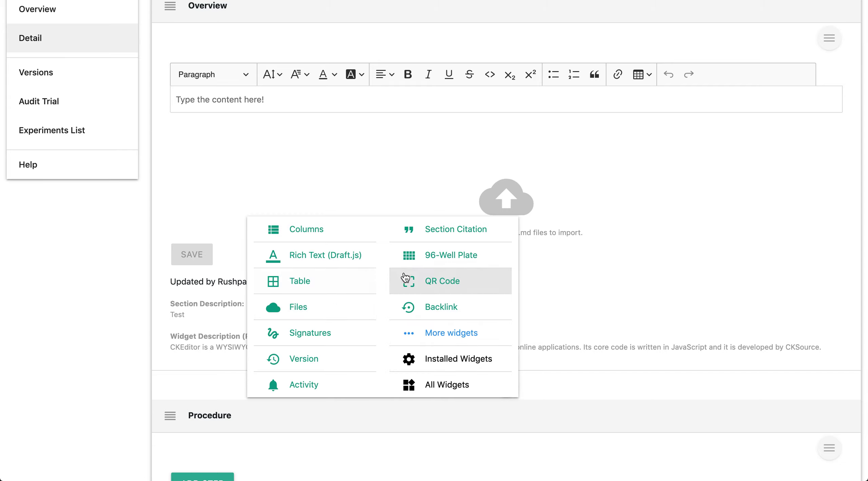
{"action": "left_click", "coordinate": [435, 336]}
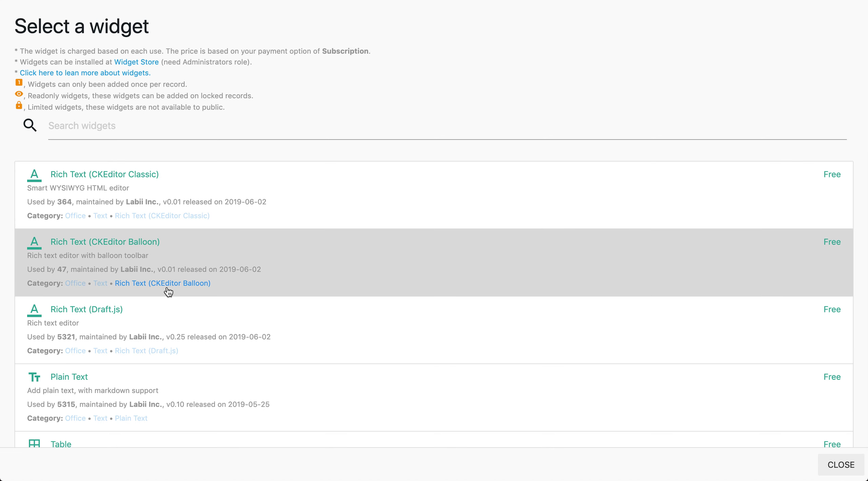
{"action": "scroll", "coordinate": [169, 291], "scroll_direction": "down", "scroll_amount": 5}
{"action": "scroll", "coordinate": [169, 292], "scroll_direction": "down", "scroll_amount": 4}
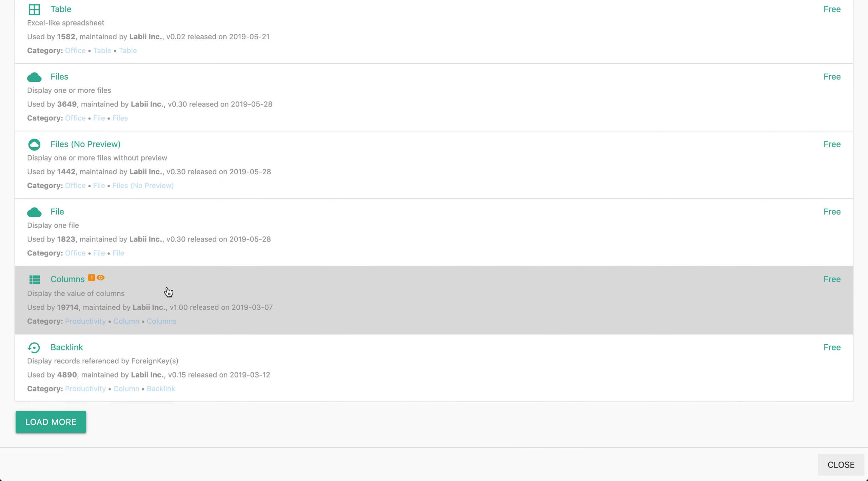
{"action": "scroll", "coordinate": [168, 291], "scroll_direction": "up", "scroll_amount": 9}
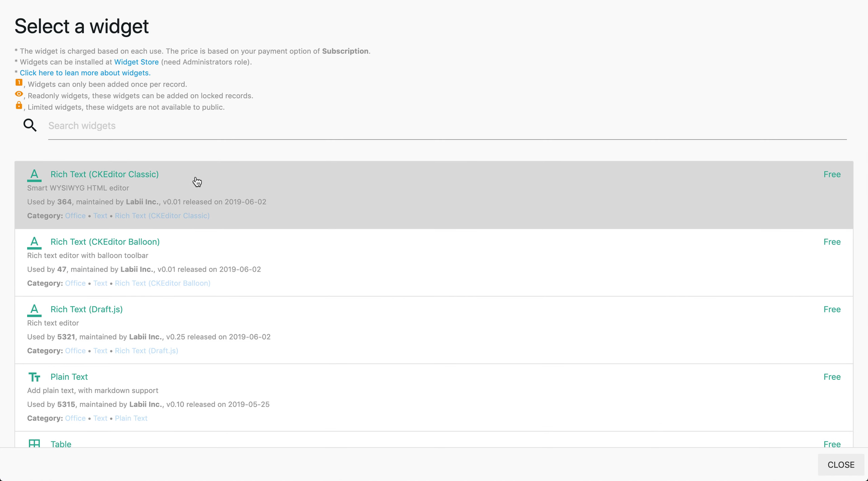
{"action": "left_click", "coordinate": [197, 182]}
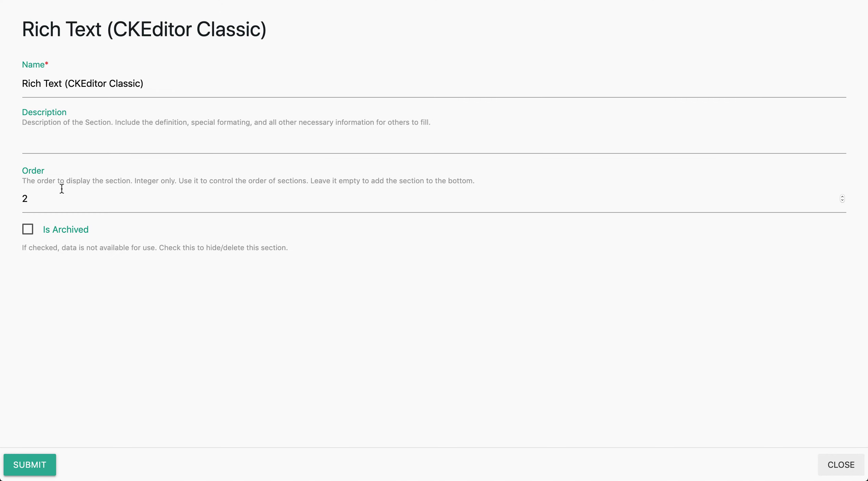
Submit the new Rich Text section, then enter and save 'test editor' in its editor
{"action": "left_click", "coordinate": [33, 464]}
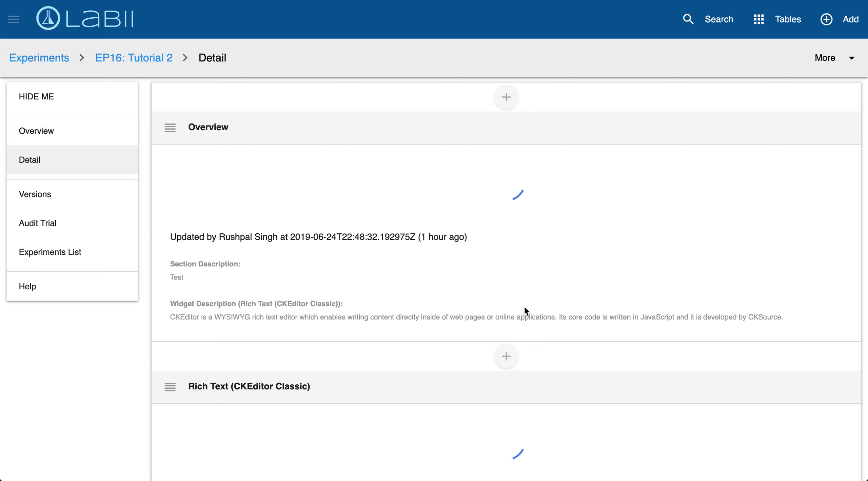
{"action": "scroll", "coordinate": [523, 305], "scroll_direction": "down", "scroll_amount": 10}
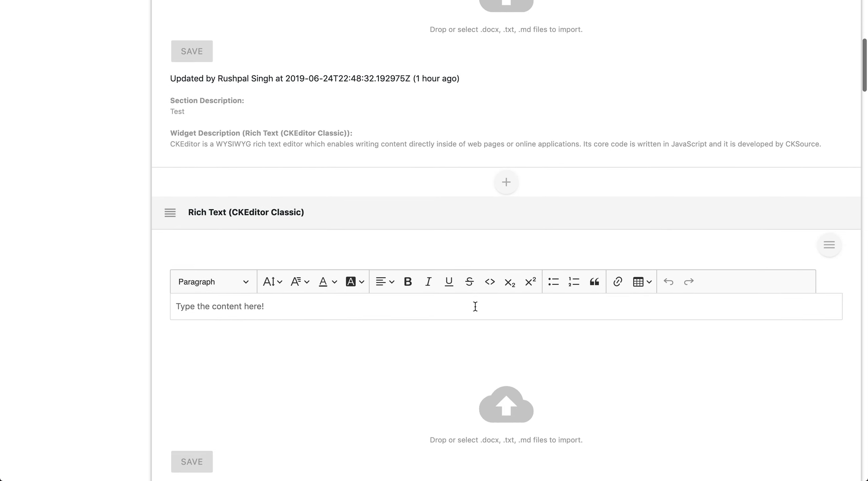
{"action": "left_click", "coordinate": [461, 311]}
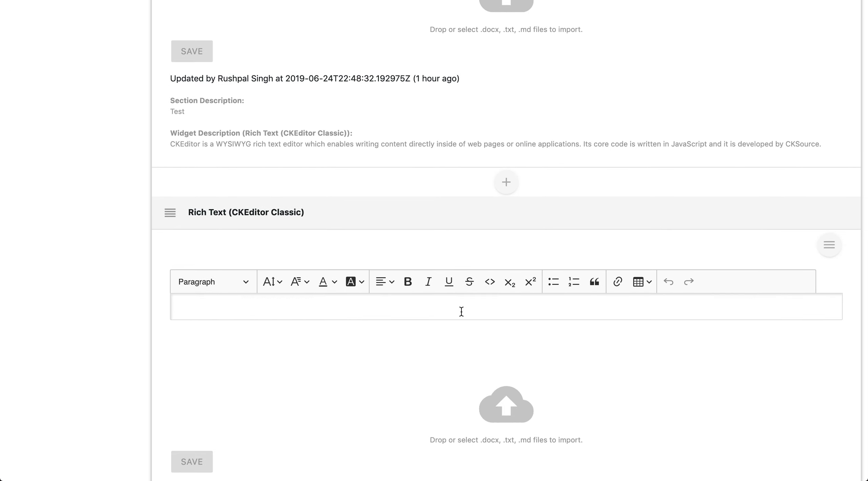
{"action": "type", "text": "test "}
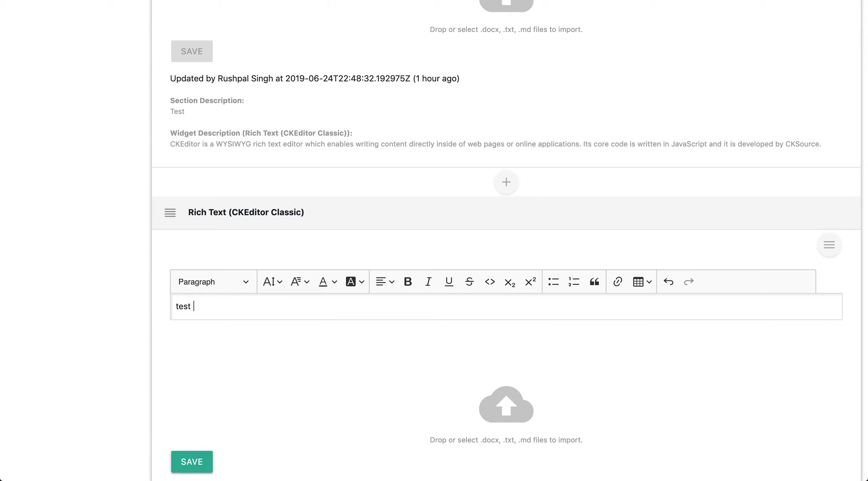
{"action": "type", "text": "editor"}
{"action": "left_click", "coordinate": [192, 461]}
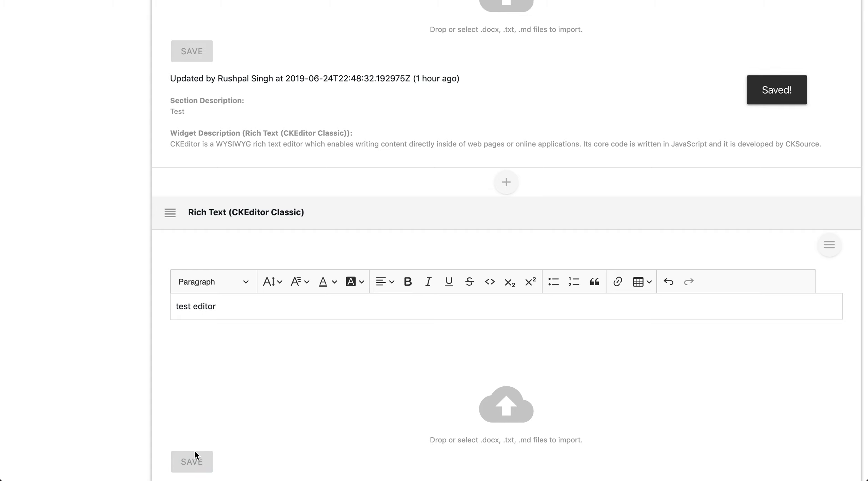
{"action": "scroll", "coordinate": [335, 340], "scroll_direction": "down", "scroll_amount": 2}
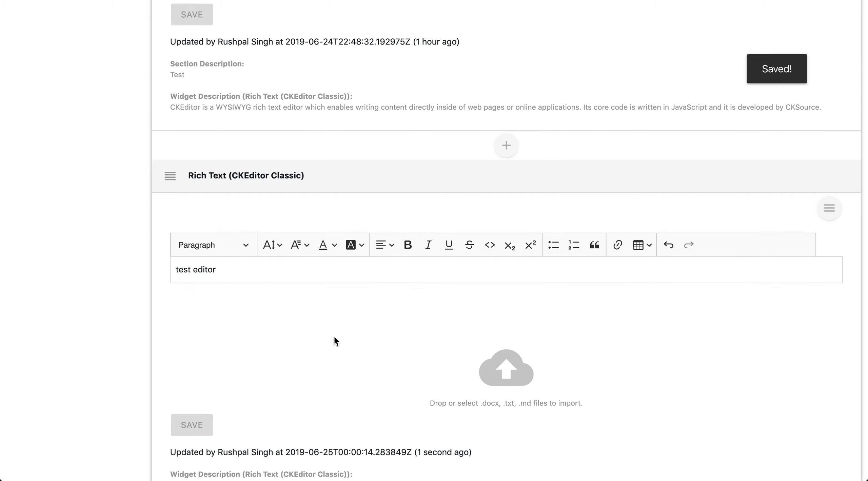
{"action": "scroll", "coordinate": [334, 337], "scroll_direction": "up", "scroll_amount": 2}
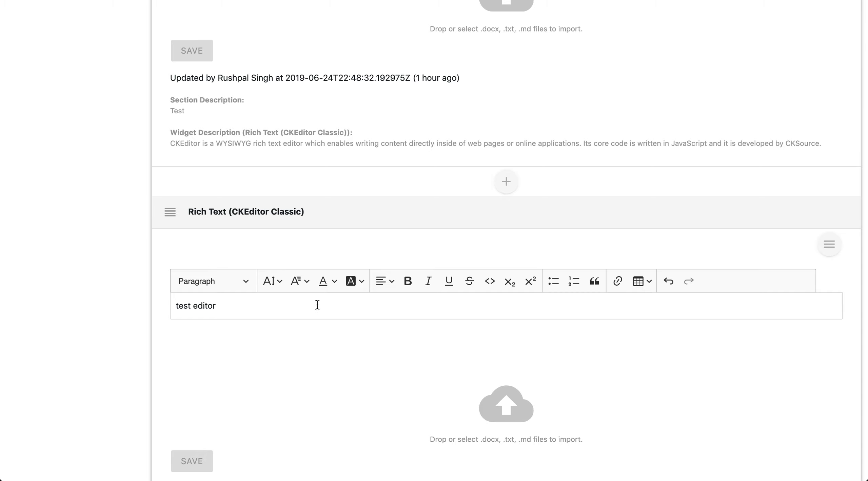
Rename the Overview section to 'Tutorial' through its Change section form
{"action": "scroll", "coordinate": [676, 246], "scroll_direction": "up", "scroll_amount": 10}
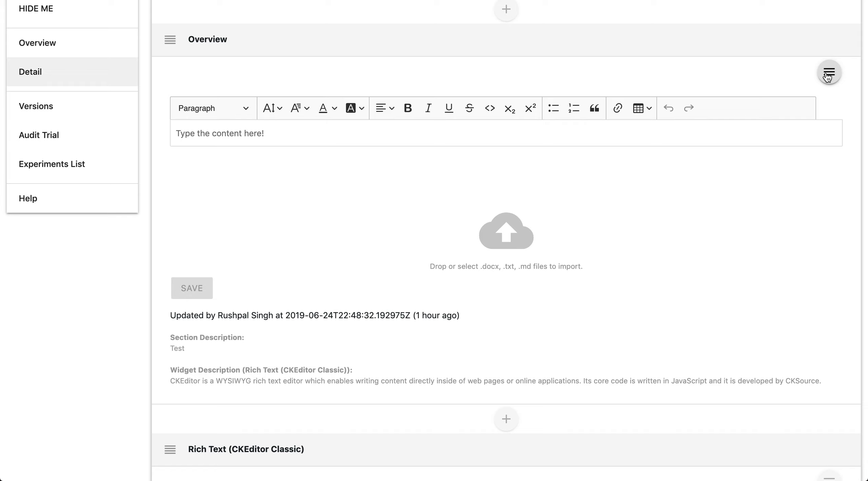
{"action": "left_click", "coordinate": [828, 77]}
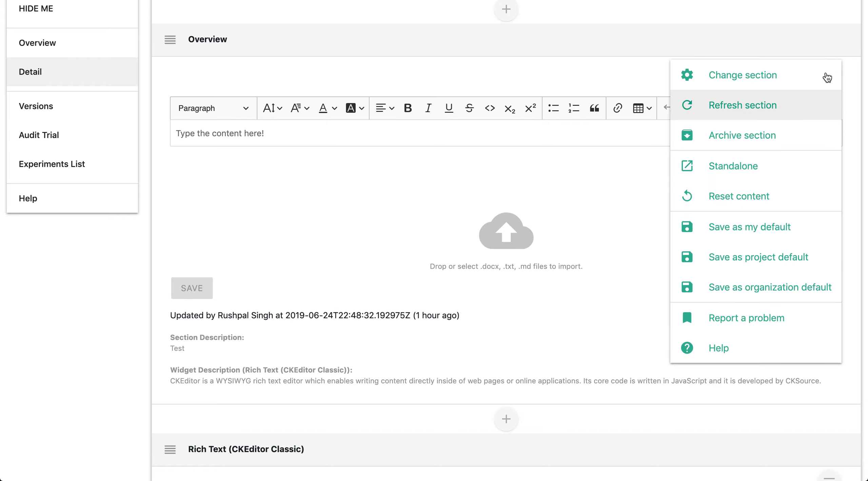
{"action": "left_click", "coordinate": [787, 89]}
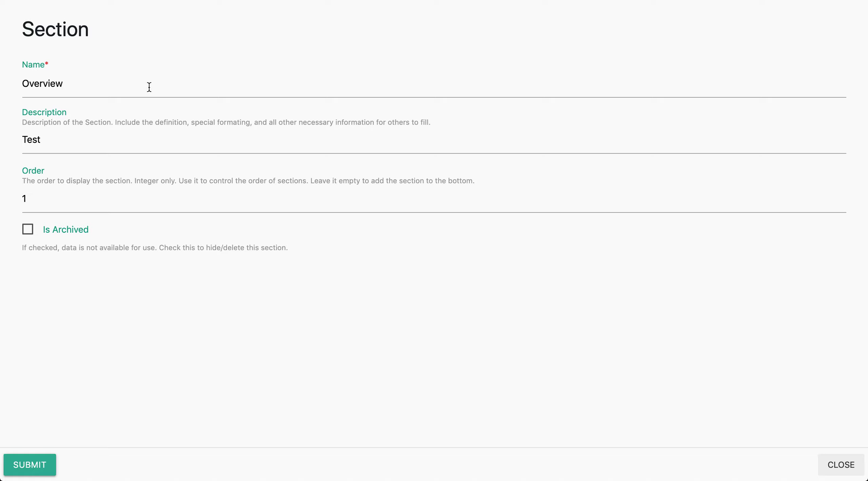
{"action": "left_click", "coordinate": [134, 85]}
{"action": "key", "text": "super+a"}
{"action": "type", "text": "Tutorial"}
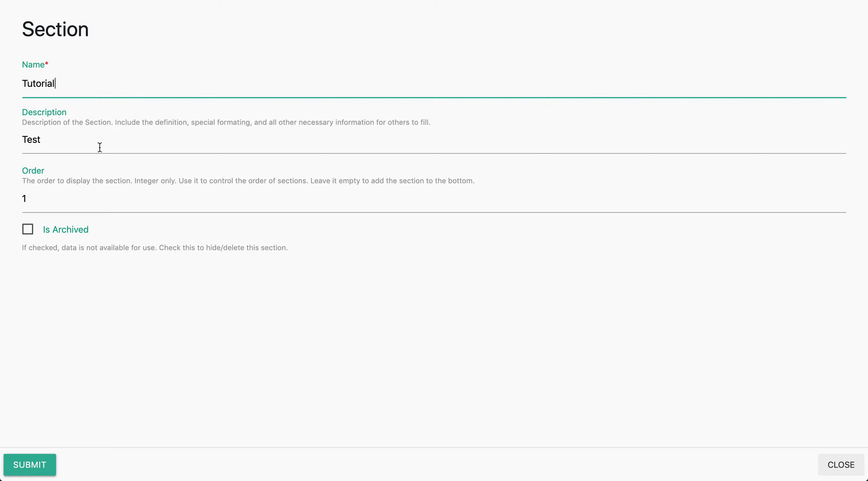
{"action": "left_click", "coordinate": [27, 467]}
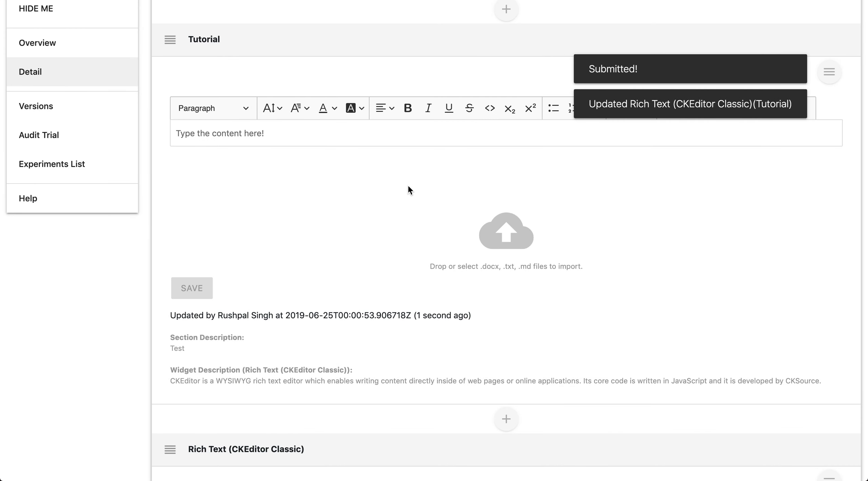
Open the Tutorial section's options menu and dismiss it without choosing anything
{"action": "scroll", "coordinate": [408, 188], "scroll_direction": "up", "scroll_amount": 2}
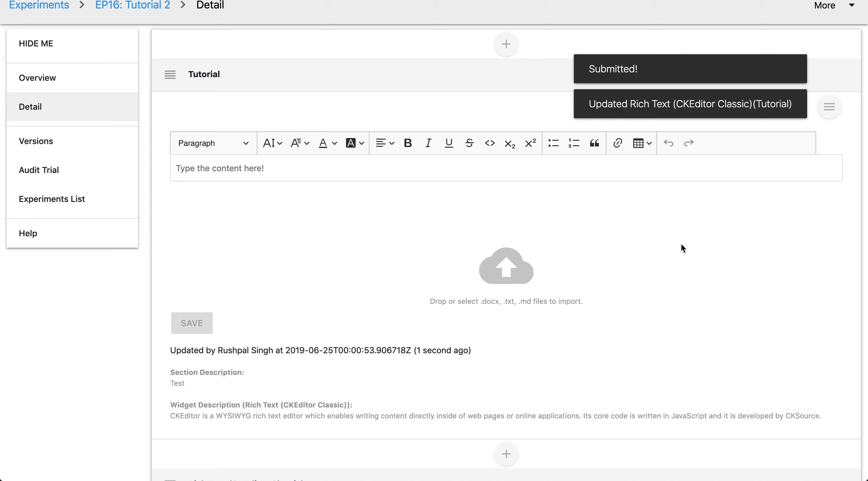
{"action": "left_click", "coordinate": [829, 108]}
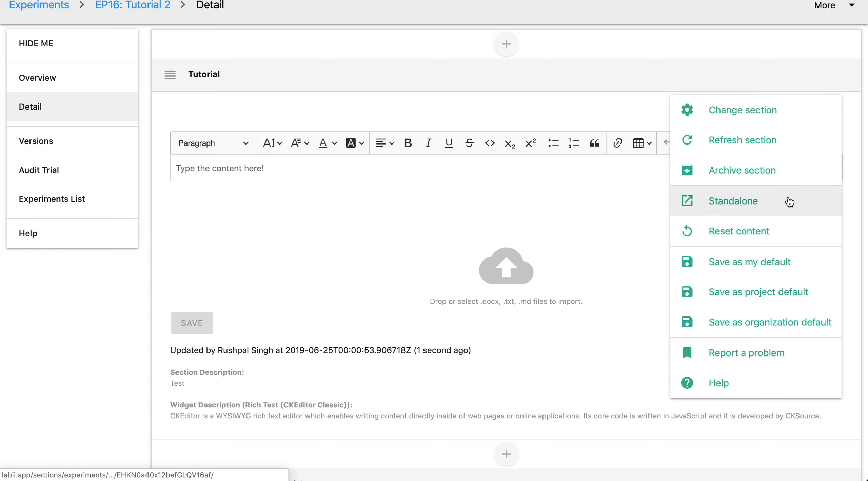
{"action": "left_click", "coordinate": [465, 234]}
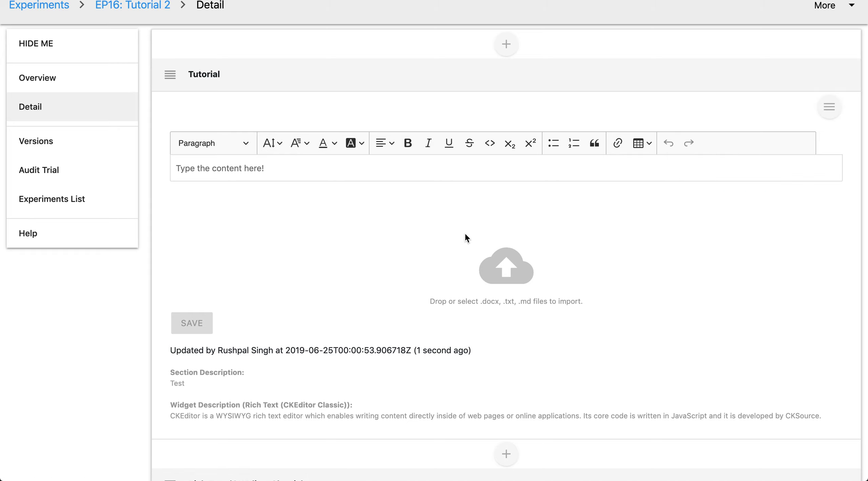
Scroll down past the Files previews to reach the Results section
{"action": "scroll", "coordinate": [466, 234], "scroll_direction": "down", "scroll_amount": 3}
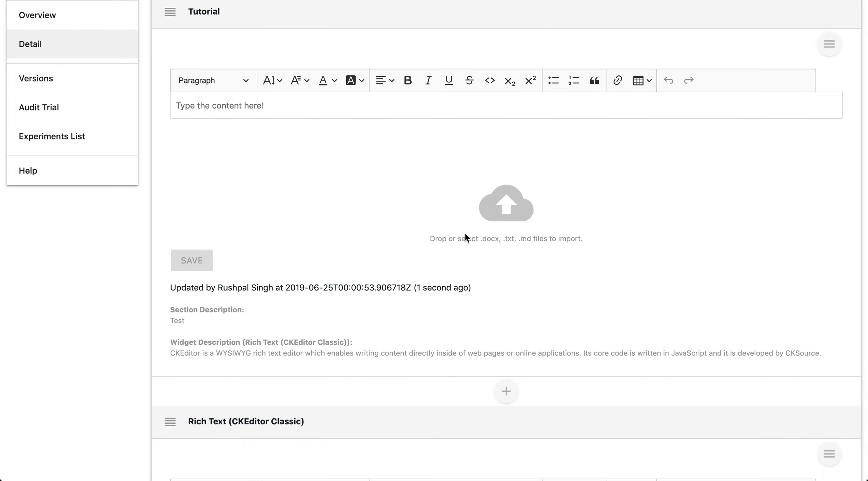
{"action": "scroll", "coordinate": [464, 232], "scroll_direction": "down", "scroll_amount": 8}
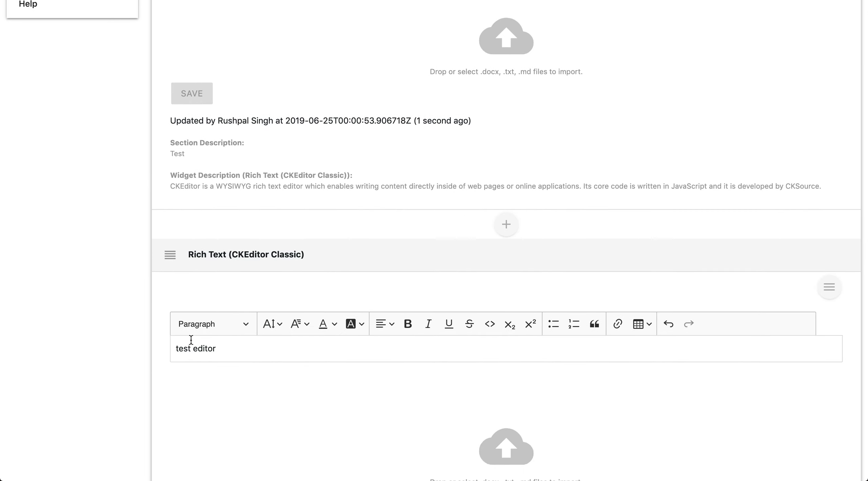
{"action": "scroll", "coordinate": [74, 363], "scroll_direction": "down", "scroll_amount": 20}
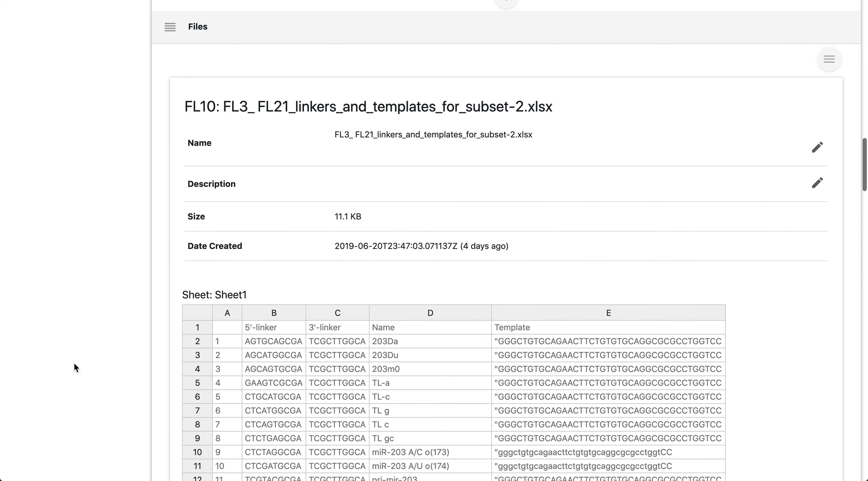
{"action": "scroll", "coordinate": [73, 361], "scroll_direction": "down", "scroll_amount": 15}
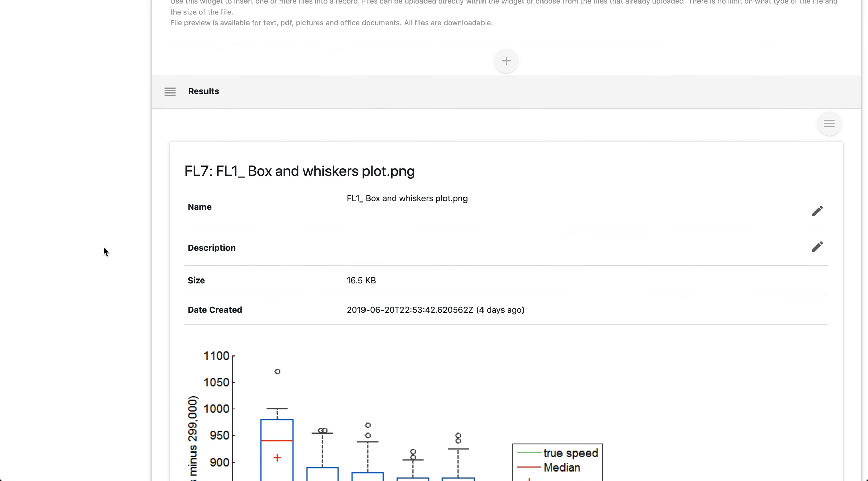
{"action": "scroll", "coordinate": [152, 305], "scroll_direction": "down", "scroll_amount": 10}
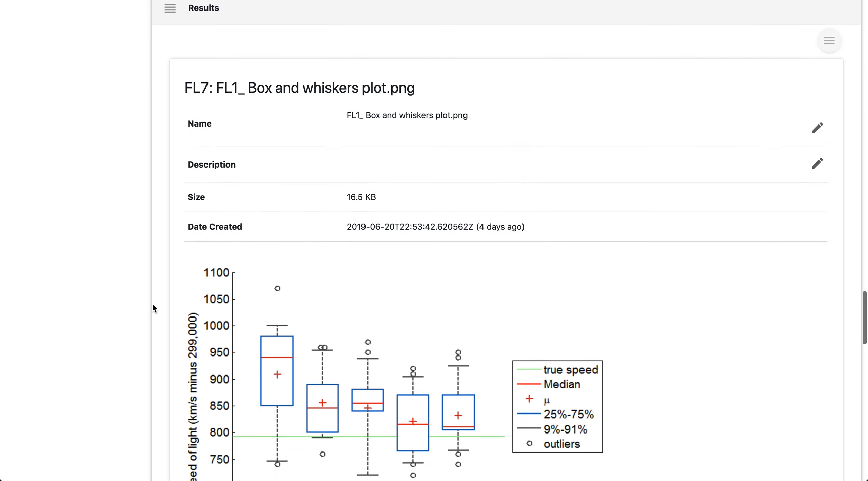
{"action": "scroll", "coordinate": [152, 307], "scroll_direction": "down", "scroll_amount": 7}
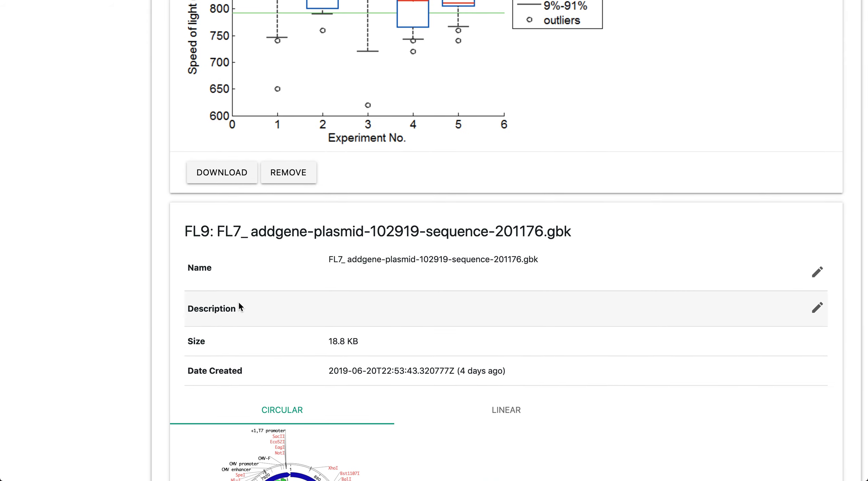
{"action": "scroll", "coordinate": [125, 330], "scroll_direction": "down", "scroll_amount": 10}
{"action": "scroll", "coordinate": [125, 330], "scroll_direction": "up", "scroll_amount": 20}
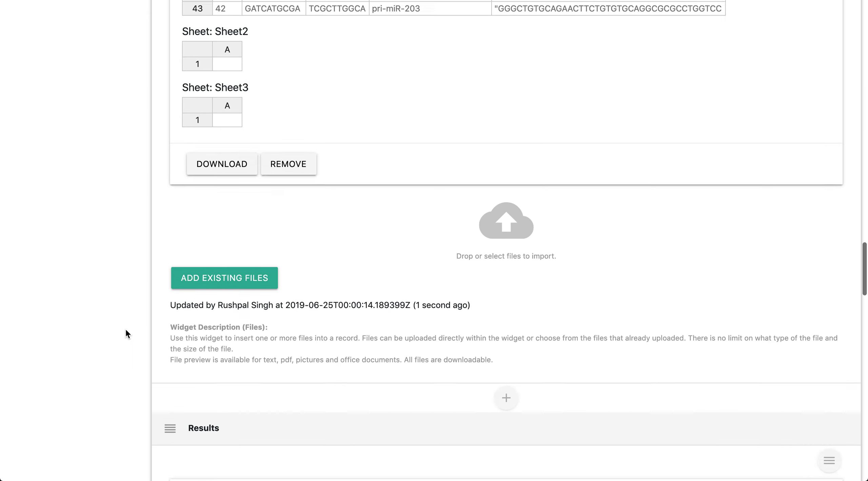
{"action": "scroll", "coordinate": [126, 330], "scroll_direction": "down", "scroll_amount": 10}
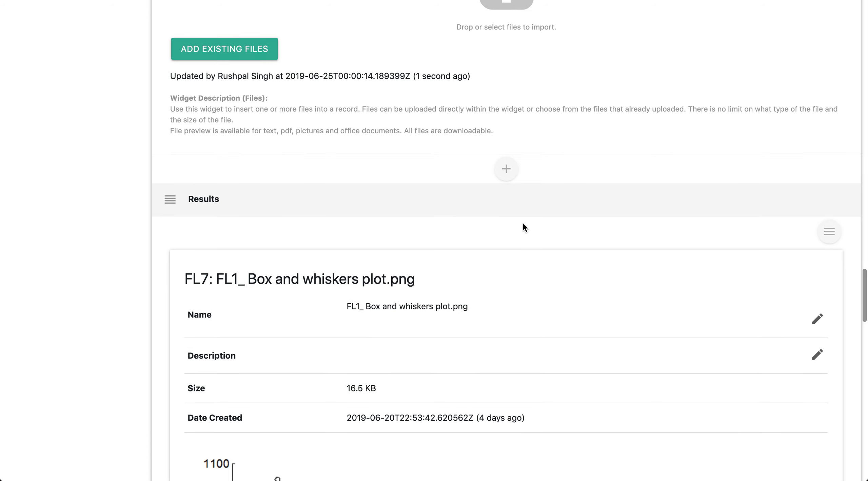
View the Results section standalone and switch the FL9 plasmid map to linear view
{"action": "left_click", "coordinate": [829, 233]}
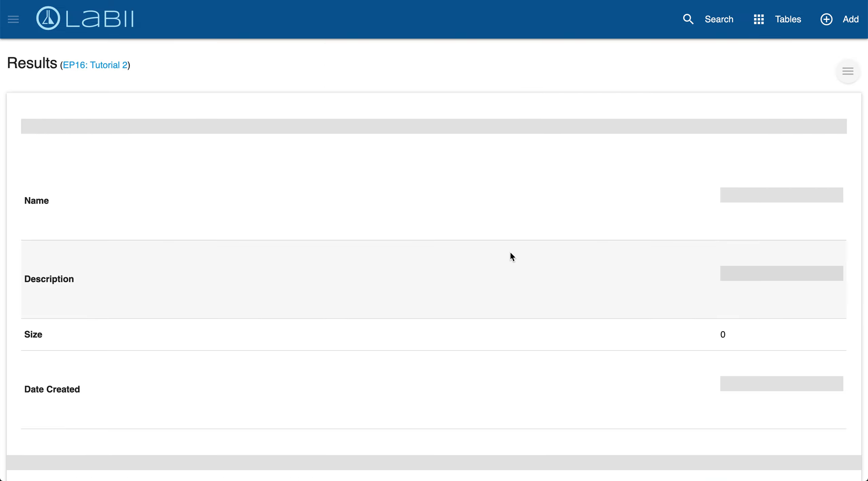
{"action": "scroll", "coordinate": [515, 98], "scroll_direction": "down", "scroll_amount": 2}
{"action": "scroll", "coordinate": [515, 101], "scroll_direction": "down", "scroll_amount": 15}
{"action": "scroll", "coordinate": [515, 101], "scroll_direction": "up", "scroll_amount": 20}
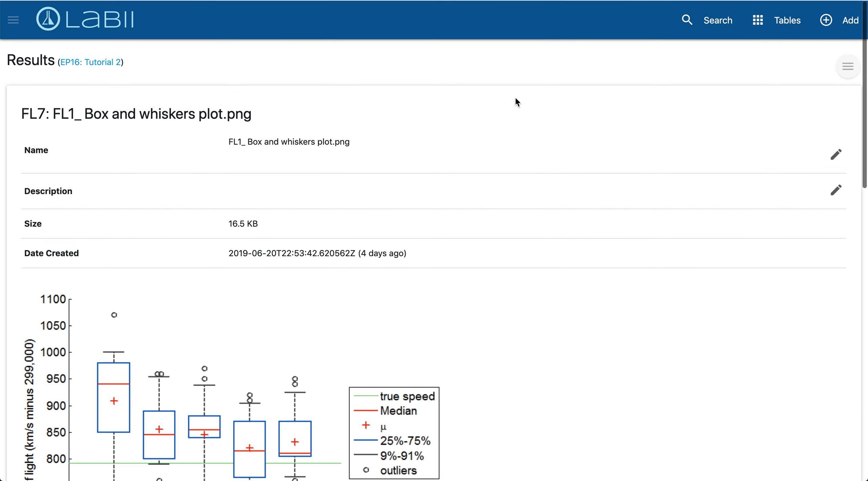
{"action": "scroll", "coordinate": [726, 256], "scroll_direction": "down", "scroll_amount": 15}
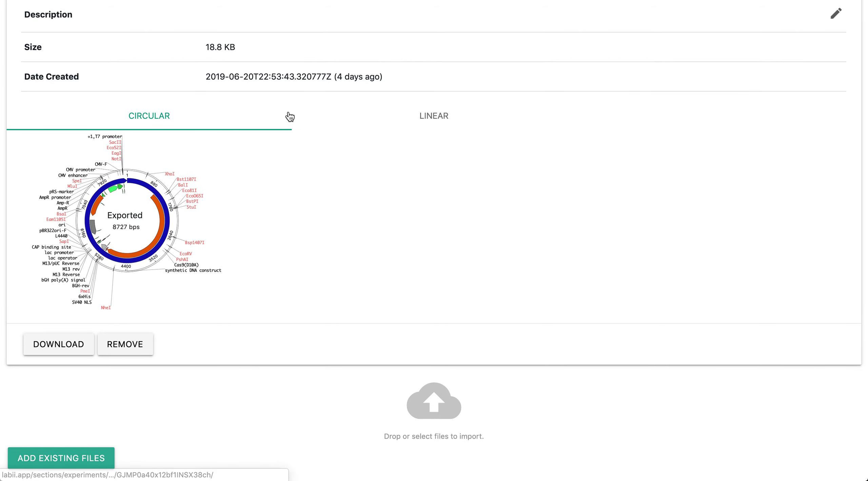
{"action": "left_click", "coordinate": [424, 121]}
{"action": "scroll", "coordinate": [450, 94], "scroll_direction": "up", "scroll_amount": 15}
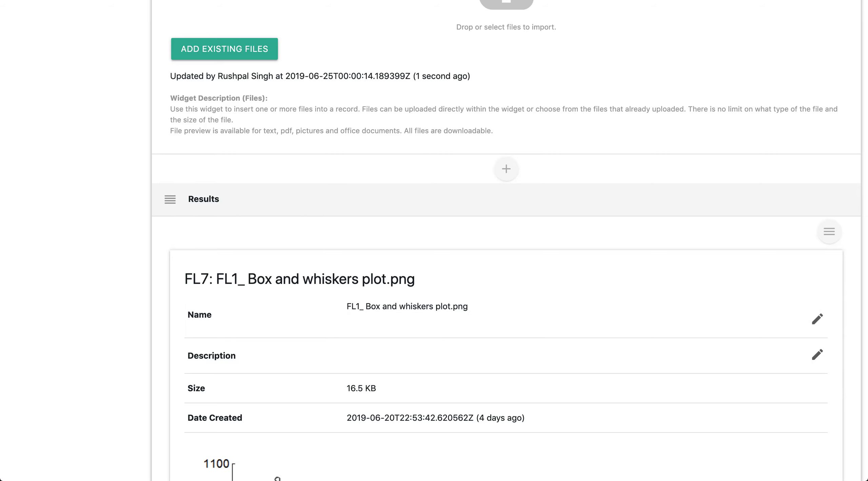
{"action": "scroll", "coordinate": [637, 128], "scroll_direction": "up", "scroll_amount": 9}
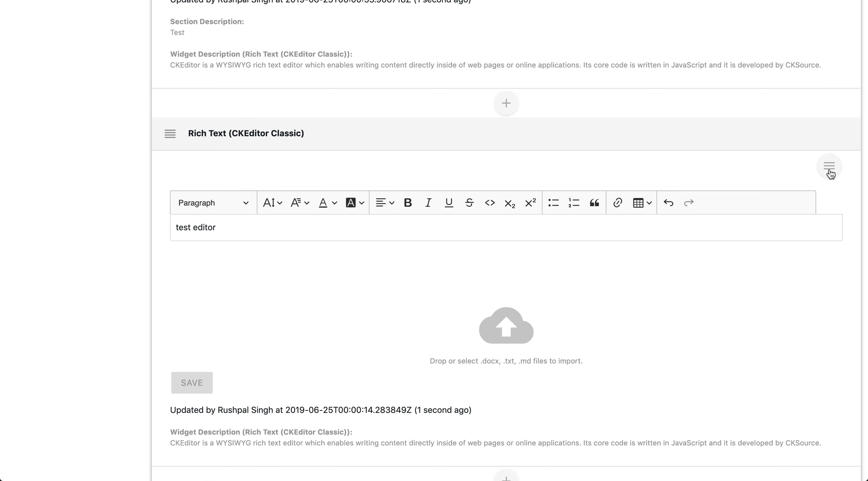
{"action": "left_click", "coordinate": [828, 160]}
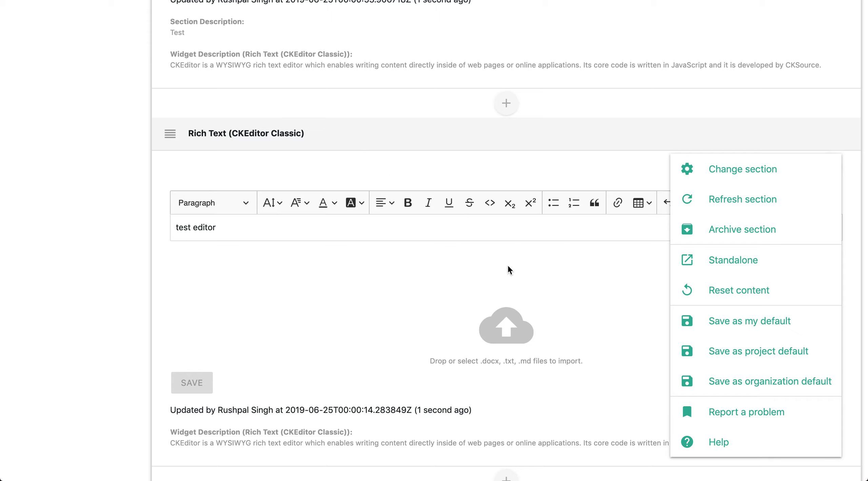
{"action": "left_click", "coordinate": [594, 288]}
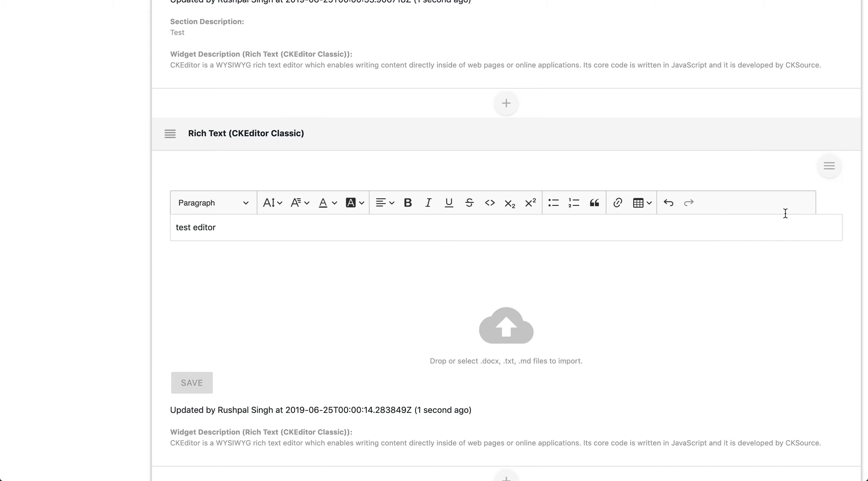
Open the Rich Text (CKEditor Classic) section's menu of actions
{"action": "left_click", "coordinate": [831, 173]}
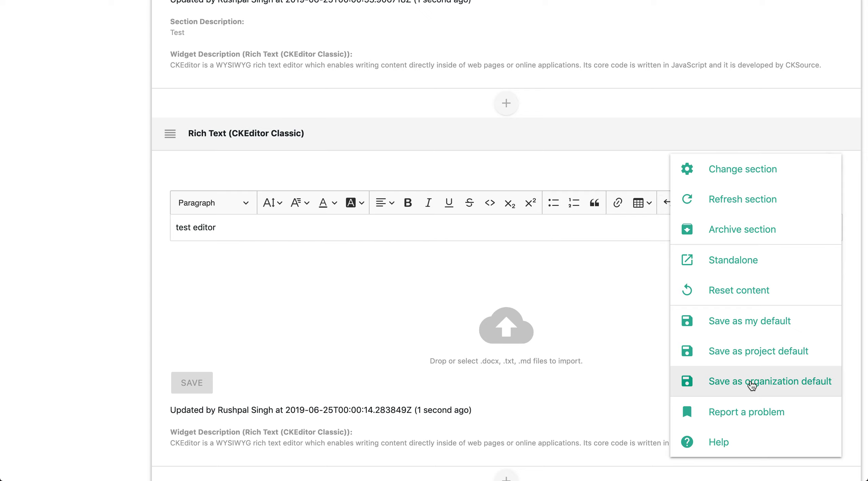
{"action": "left_click", "coordinate": [607, 317]}
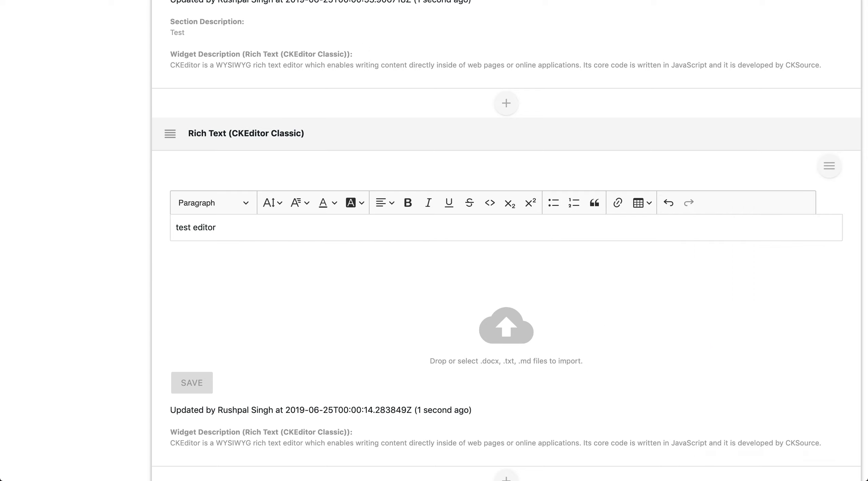
{"action": "scroll", "coordinate": [152, 188], "scroll_direction": "down", "scroll_amount": 3}
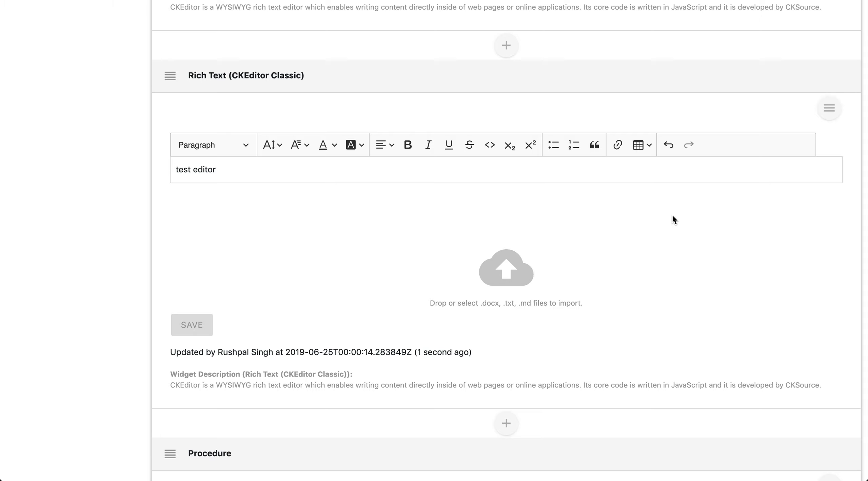
{"action": "scroll", "coordinate": [701, 245], "scroll_direction": "down", "scroll_amount": 1}
{"action": "scroll", "coordinate": [699, 241], "scroll_direction": "down", "scroll_amount": 1}
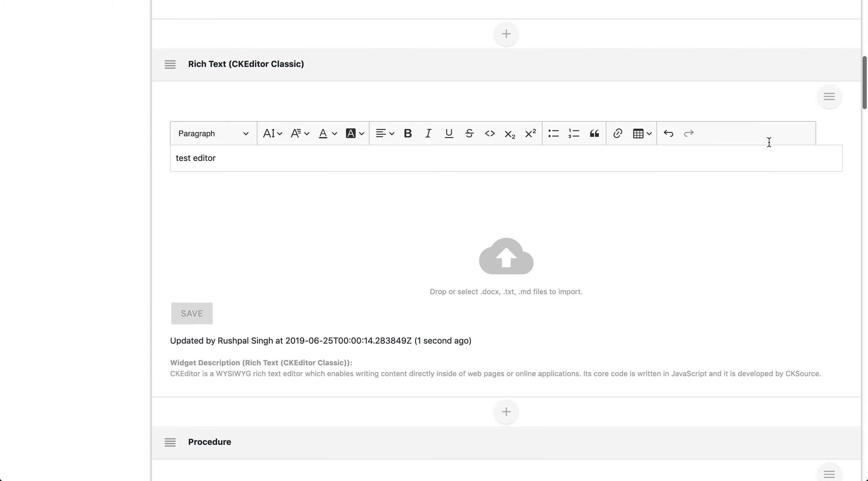
{"action": "left_click", "coordinate": [828, 98]}
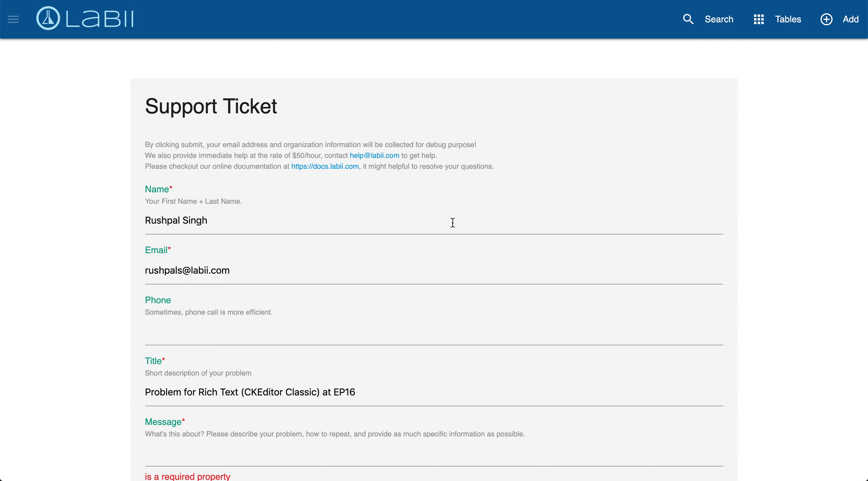
Look over the prefilled Support Ticket form for the EP16 rich-text problem
{"action": "scroll", "coordinate": [366, 343], "scroll_direction": "down", "scroll_amount": 2}
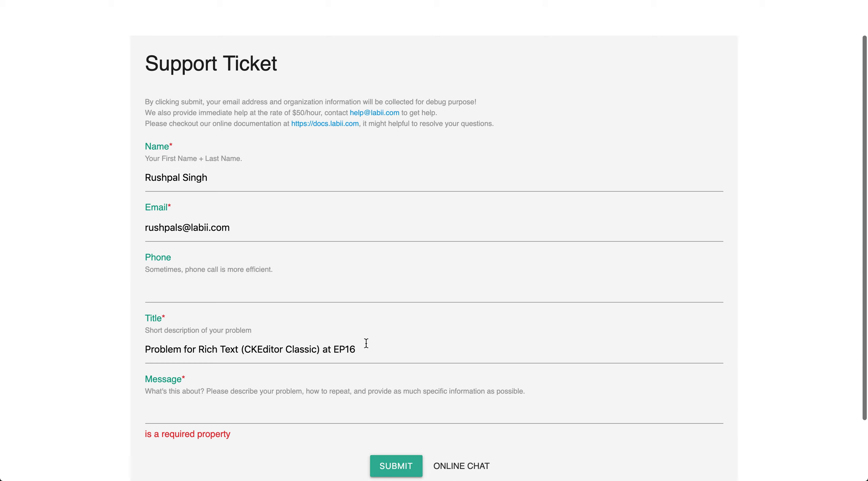
{"action": "scroll", "coordinate": [374, 293], "scroll_direction": "up", "scroll_amount": 2}
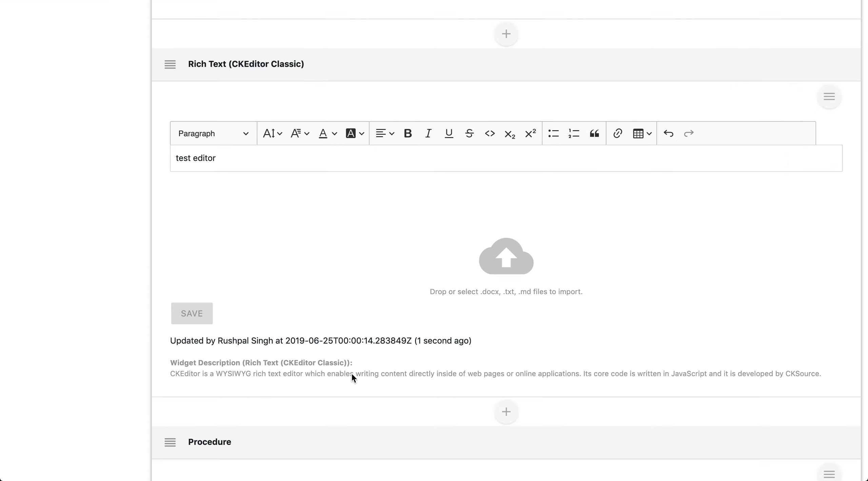
Scroll to the Procedure section and open Help for its Steps widget from the section menu
{"action": "scroll", "coordinate": [352, 374], "scroll_direction": "down", "scroll_amount": 3}
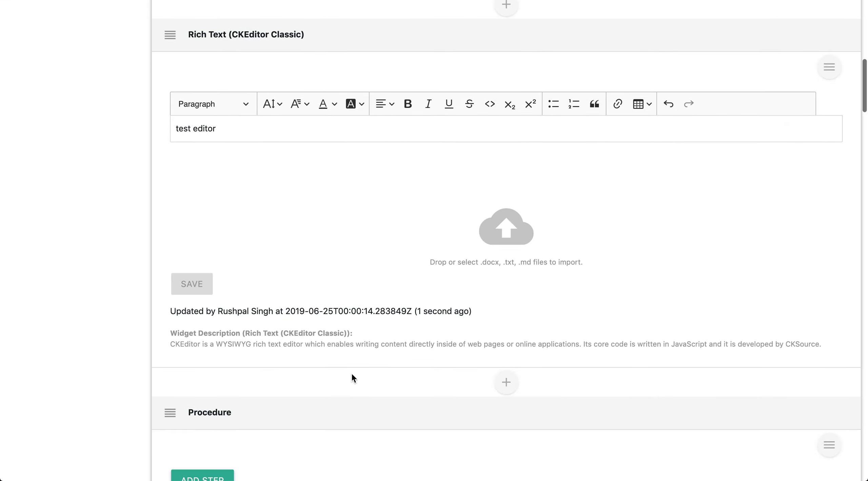
{"action": "scroll", "coordinate": [352, 377], "scroll_direction": "down", "scroll_amount": 5}
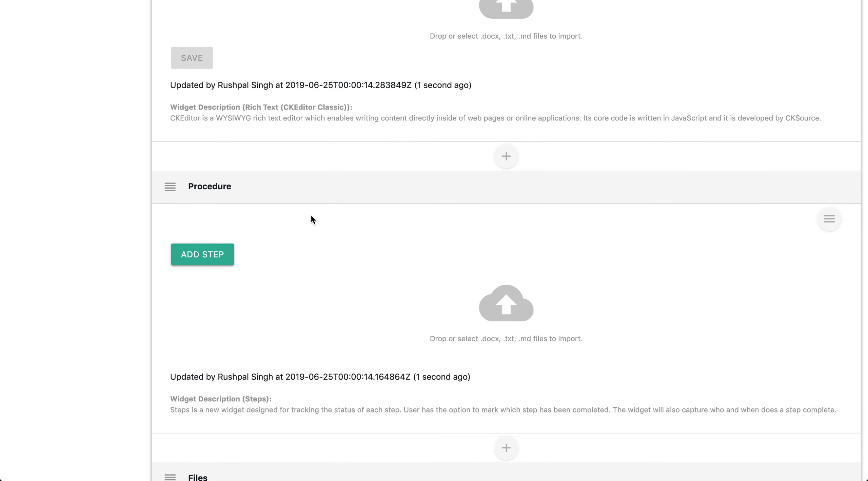
{"action": "left_click", "coordinate": [830, 222]}
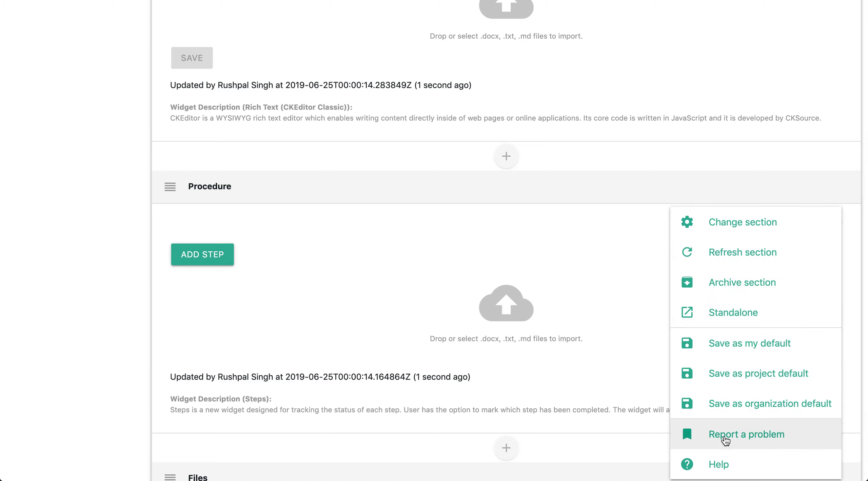
{"action": "left_click", "coordinate": [714, 465]}
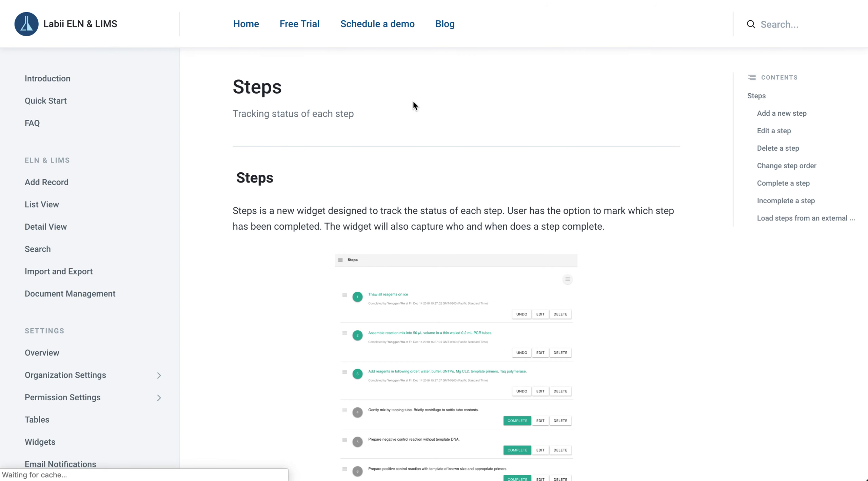
Scroll through the Steps widget help page before returning to the EP16 experiment
{"action": "scroll", "coordinate": [412, 100], "scroll_direction": "down", "scroll_amount": 4}
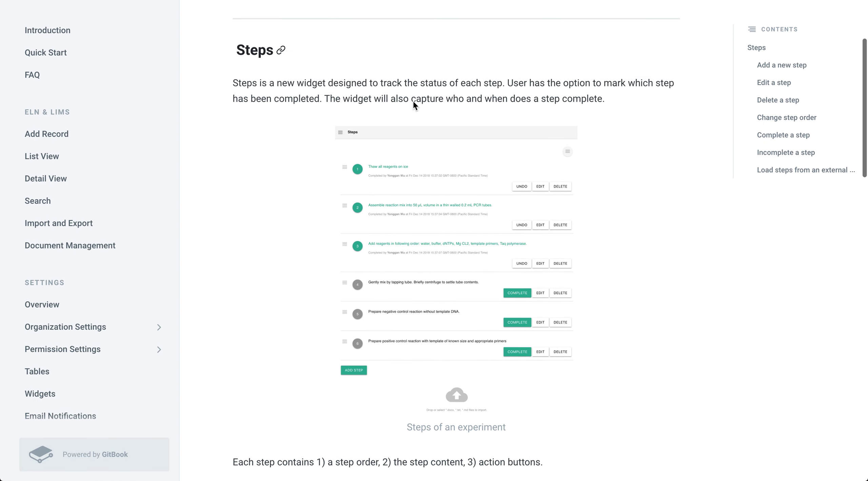
{"action": "scroll", "coordinate": [286, 216], "scroll_direction": "down", "scroll_amount": 1}
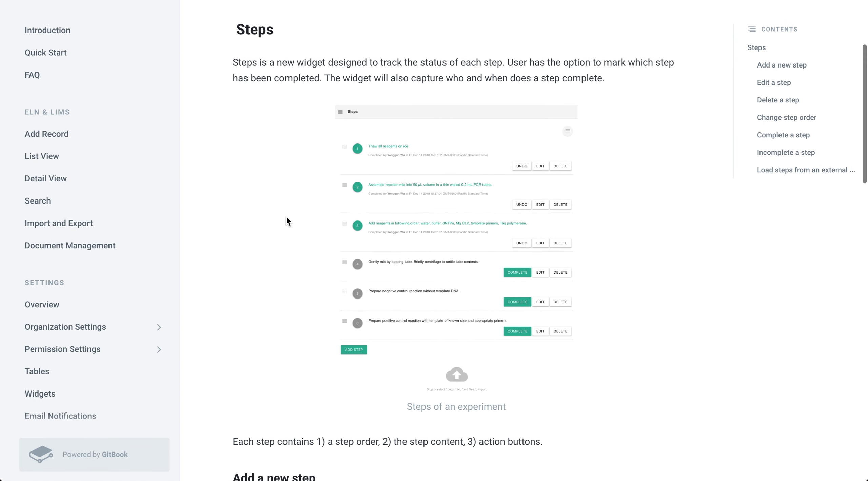
{"action": "scroll", "coordinate": [287, 218], "scroll_direction": "down", "scroll_amount": 10}
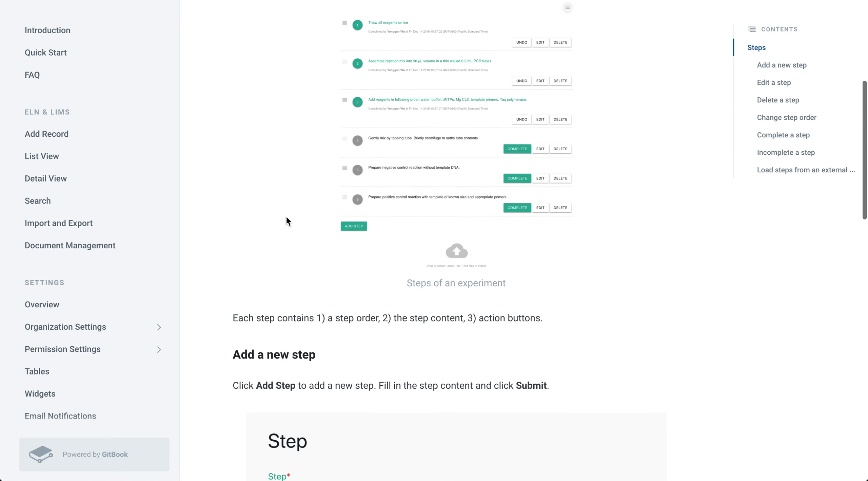
{"action": "scroll", "coordinate": [319, 112], "scroll_direction": "up", "scroll_amount": 8}
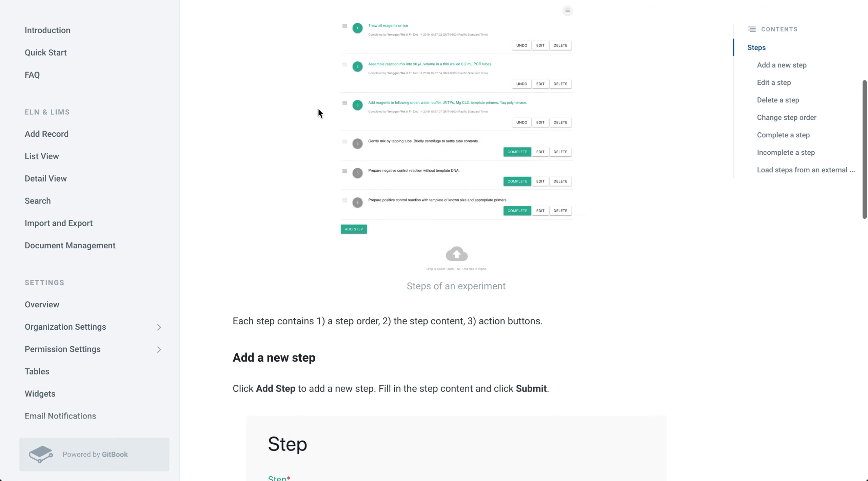
{"action": "scroll", "coordinate": [319, 112], "scroll_direction": "up", "scroll_amount": 8}
{"action": "scroll", "coordinate": [318, 112], "scroll_direction": "down", "scroll_amount": 20}
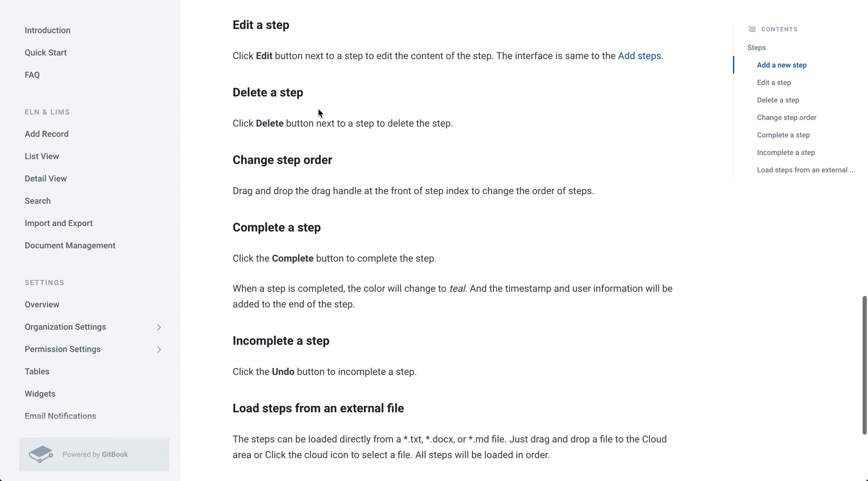
{"action": "scroll", "coordinate": [318, 108], "scroll_direction": "up", "scroll_amount": 20}
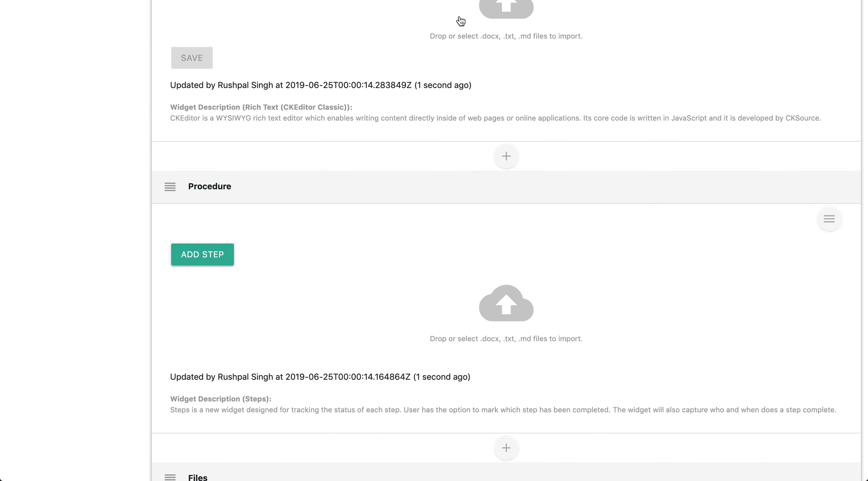
{"action": "scroll", "coordinate": [398, 203], "scroll_direction": "up", "scroll_amount": 10}
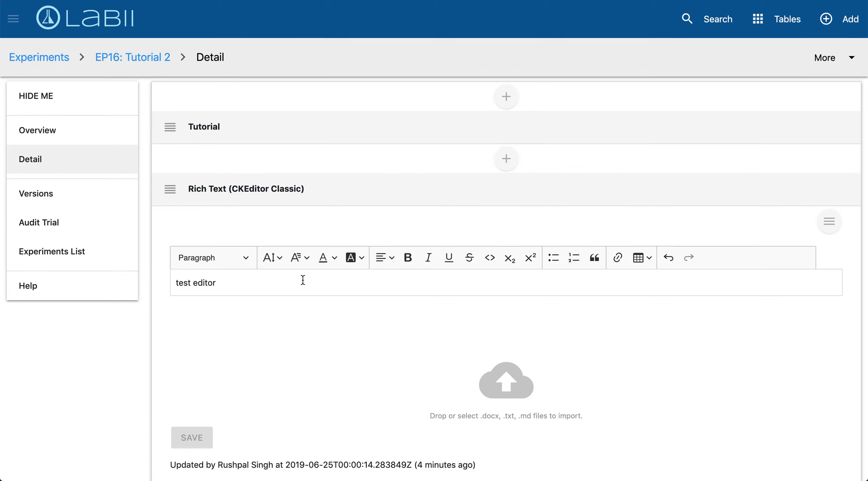
{"action": "scroll", "coordinate": [301, 272], "scroll_direction": "down", "scroll_amount": 1}
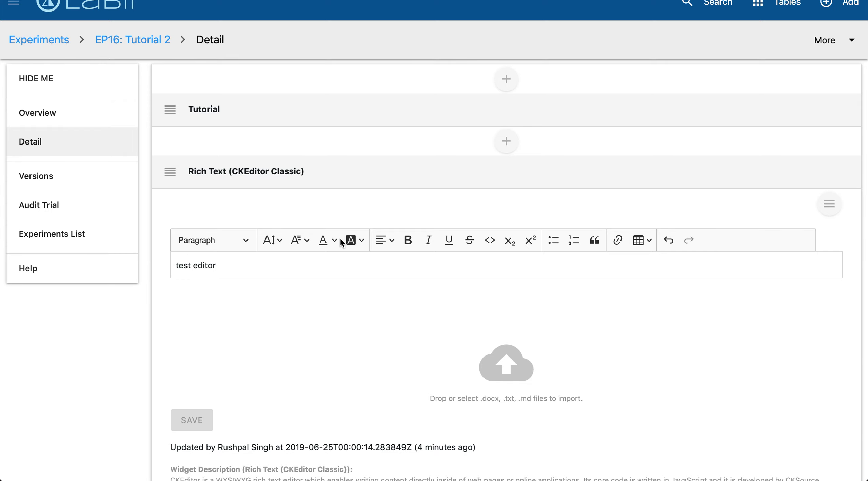
{"action": "scroll", "coordinate": [121, 425], "scroll_direction": "down", "scroll_amount": 20}
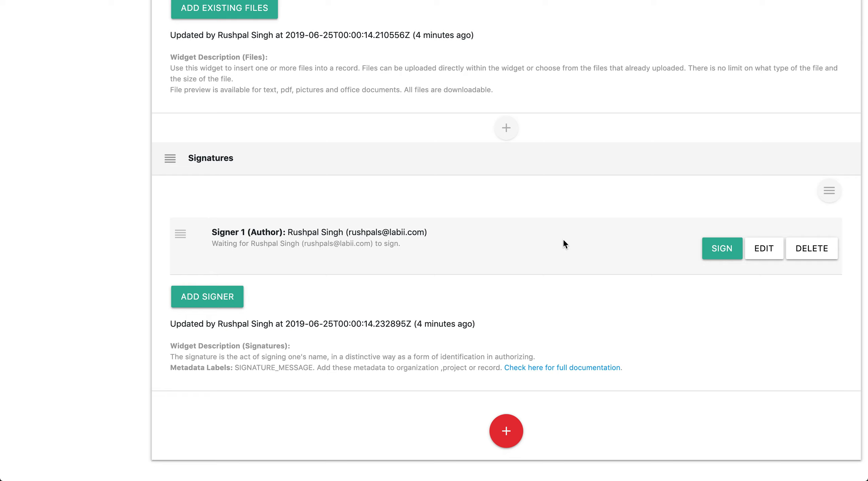
{"action": "scroll", "coordinate": [563, 239], "scroll_direction": "up", "scroll_amount": 15}
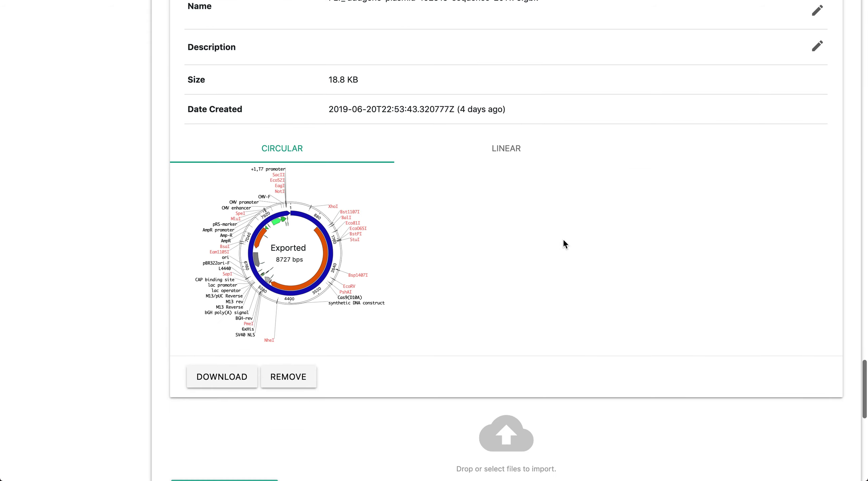
{"action": "scroll", "coordinate": [65, 188], "scroll_direction": "up", "scroll_amount": 20}
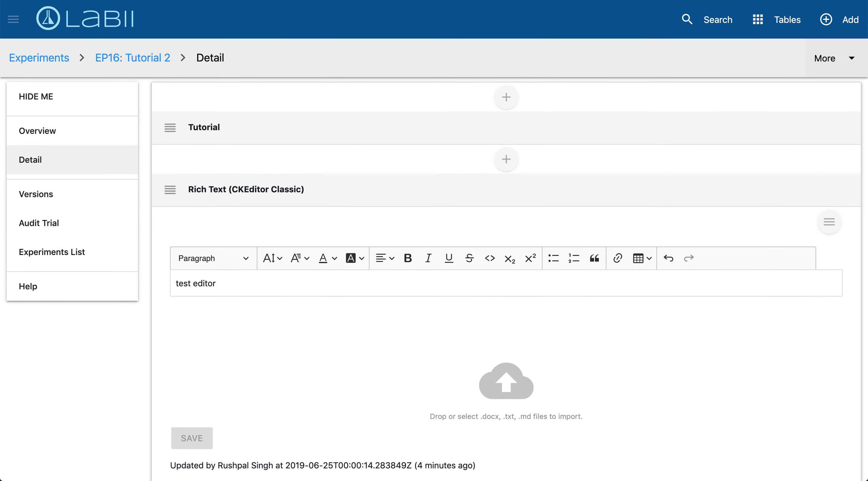
{"action": "left_click", "coordinate": [821, 56]}
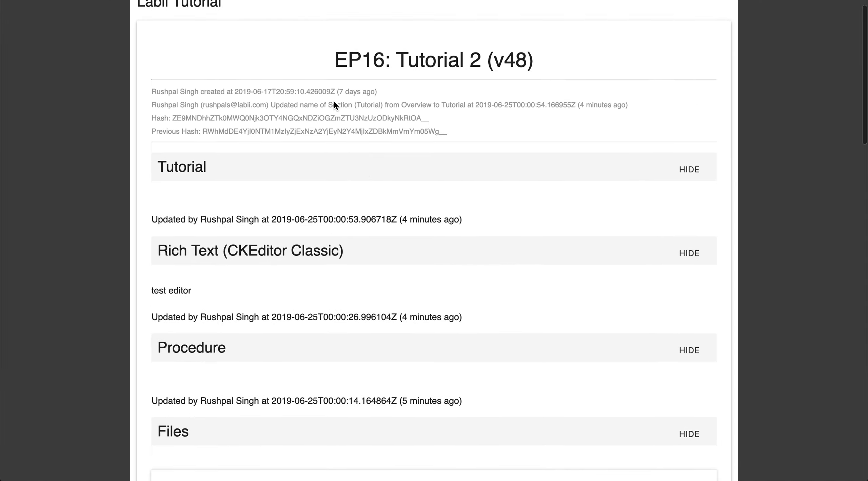
{"action": "scroll", "coordinate": [334, 100], "scroll_direction": "down", "scroll_amount": 20}
{"action": "scroll", "coordinate": [334, 101], "scroll_direction": "up", "scroll_amount": 10}
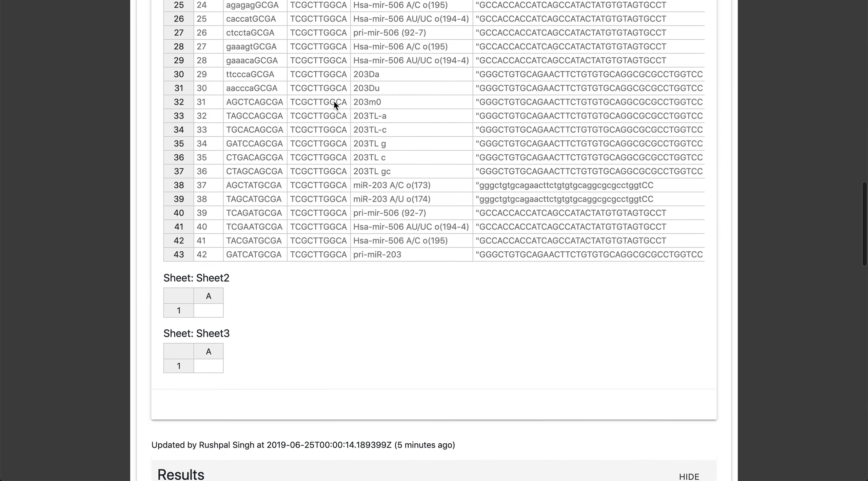
{"action": "scroll", "coordinate": [334, 100], "scroll_direction": "up", "scroll_amount": 3}
{"action": "scroll", "coordinate": [130, 149], "scroll_direction": "up", "scroll_amount": 20}
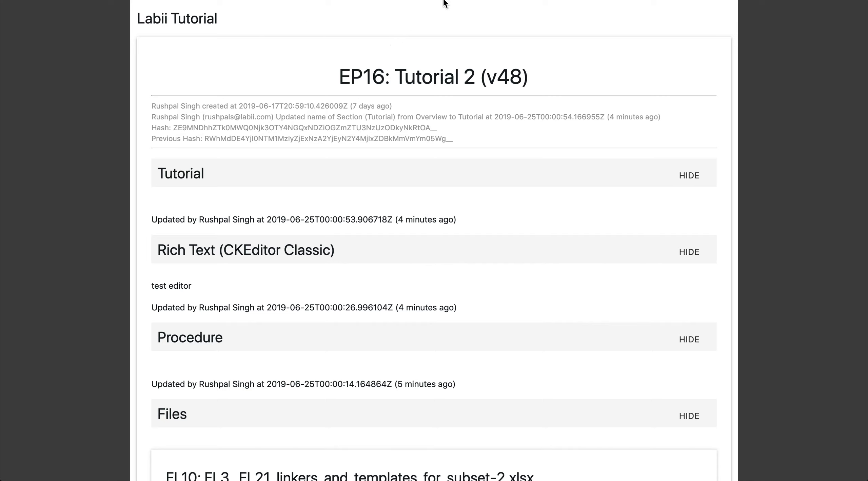
{"action": "key", "text": "Escape"}
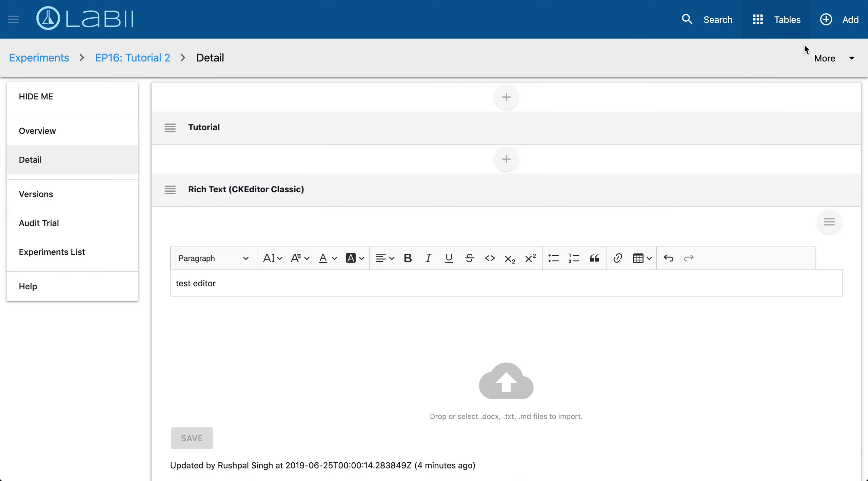
{"action": "left_click", "coordinate": [820, 58]}
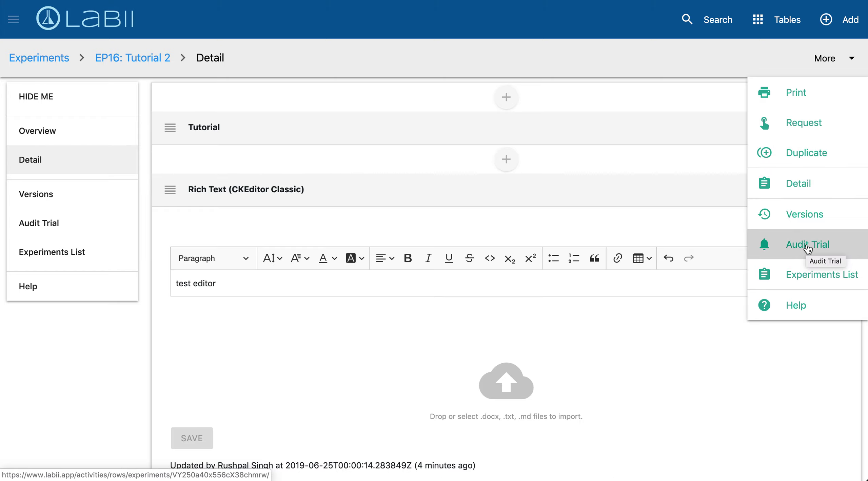
{"action": "left_click", "coordinate": [721, 81]}
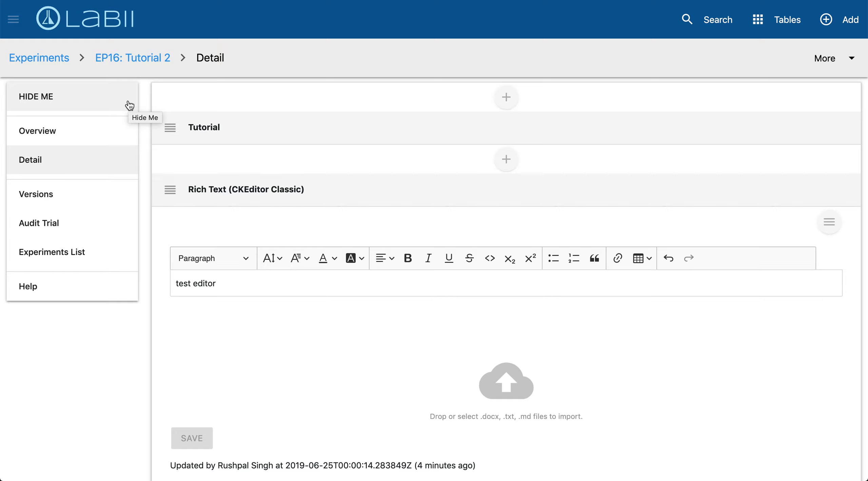
Open EP16's Overview and review its Sid, Uid, Version 48, name and project fields
{"action": "left_click", "coordinate": [51, 138]}
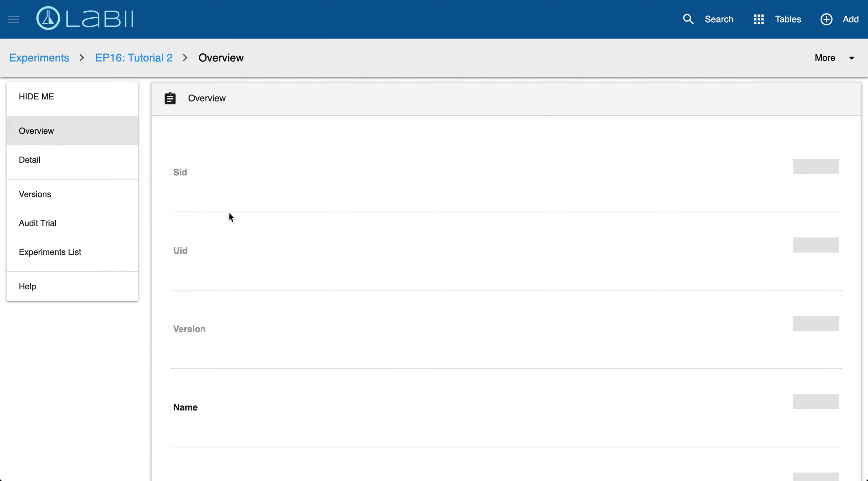
{"action": "scroll", "coordinate": [283, 253], "scroll_direction": "down", "scroll_amount": 2}
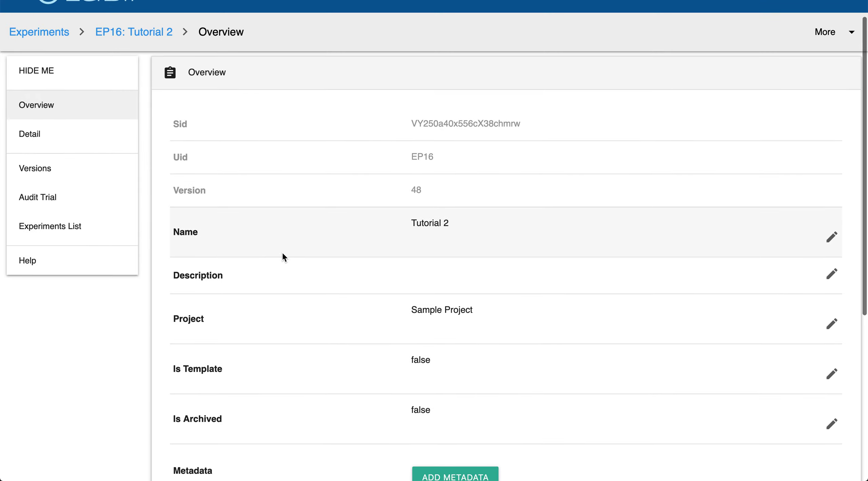
{"action": "scroll", "coordinate": [282, 257], "scroll_direction": "down", "scroll_amount": 5}
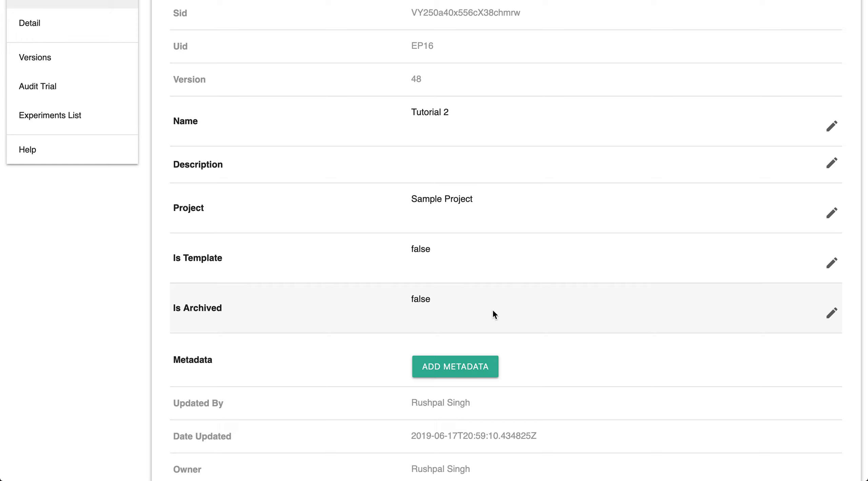
{"action": "scroll", "coordinate": [492, 308], "scroll_direction": "down", "scroll_amount": 7}
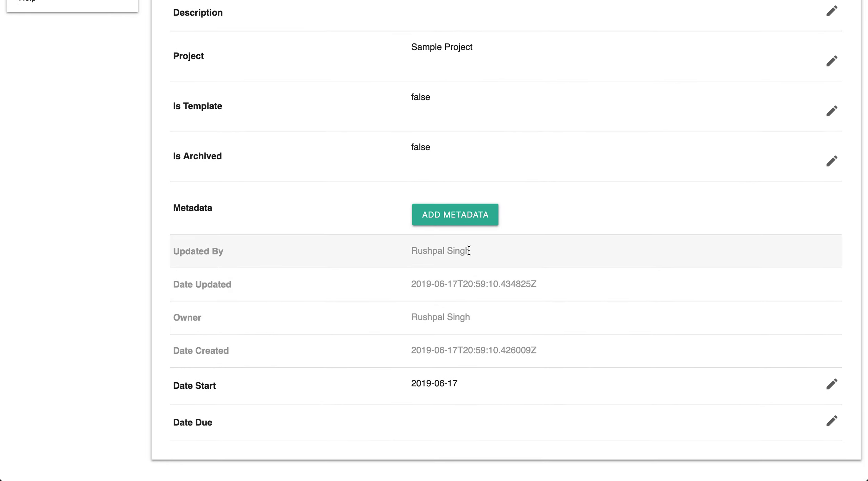
{"action": "scroll", "coordinate": [347, 357], "scroll_direction": "up", "scroll_amount": 13}
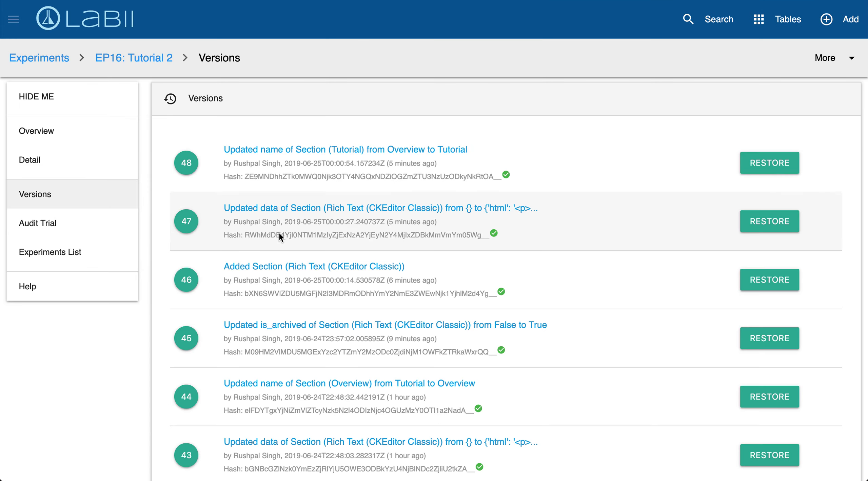
Review EP16's versions 48 down to 42 with their restore options, then open the Audit Trial
{"action": "scroll", "coordinate": [279, 231], "scroll_direction": "down", "scroll_amount": 2}
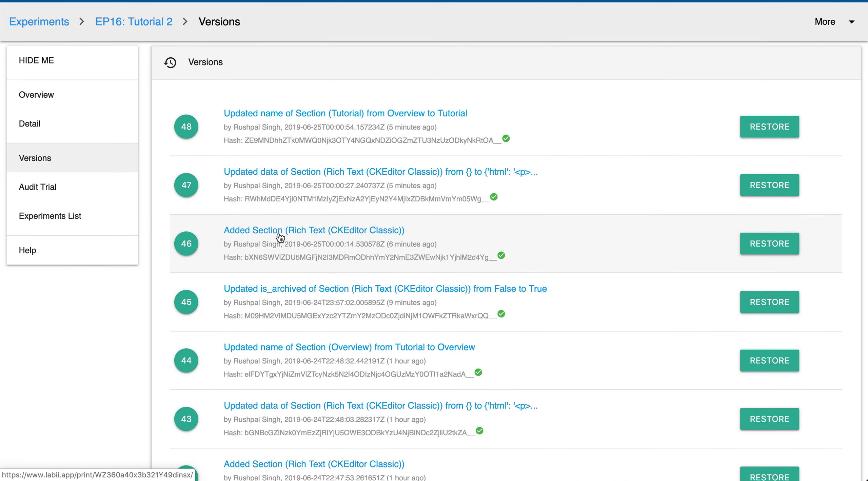
{"action": "scroll", "coordinate": [280, 237], "scroll_direction": "down", "scroll_amount": 2}
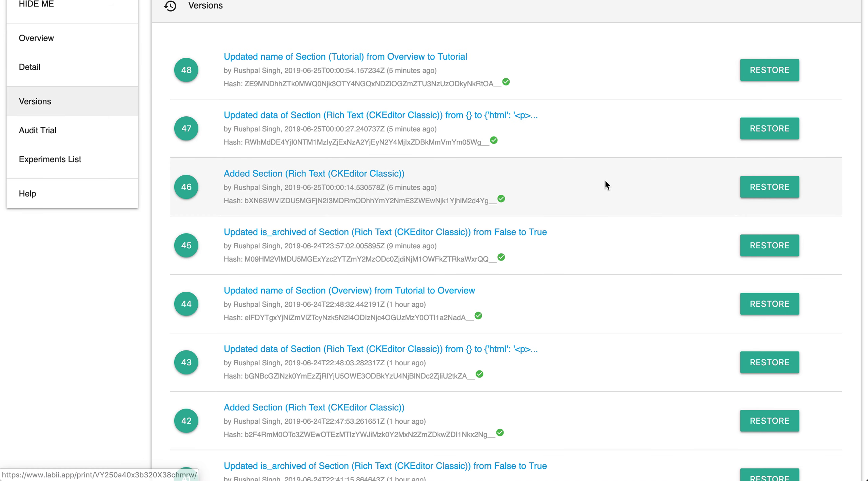
{"action": "scroll", "coordinate": [636, 165], "scroll_direction": "up", "scroll_amount": 2}
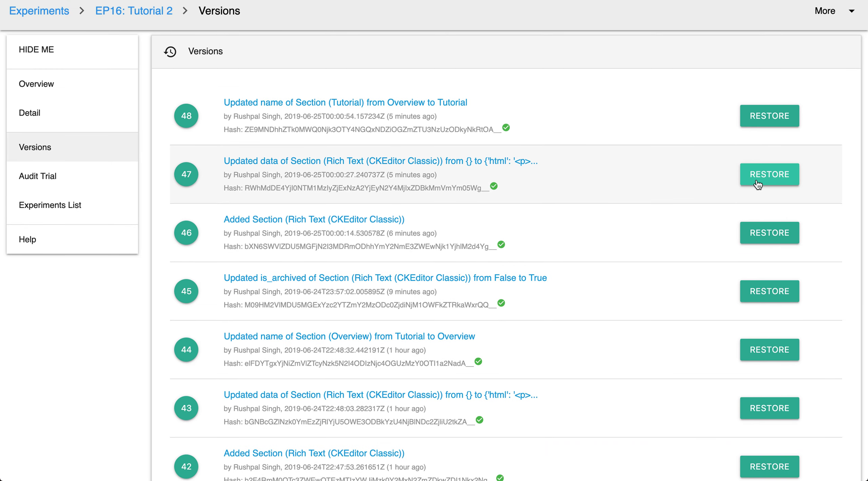
{"action": "left_click", "coordinate": [53, 179]}
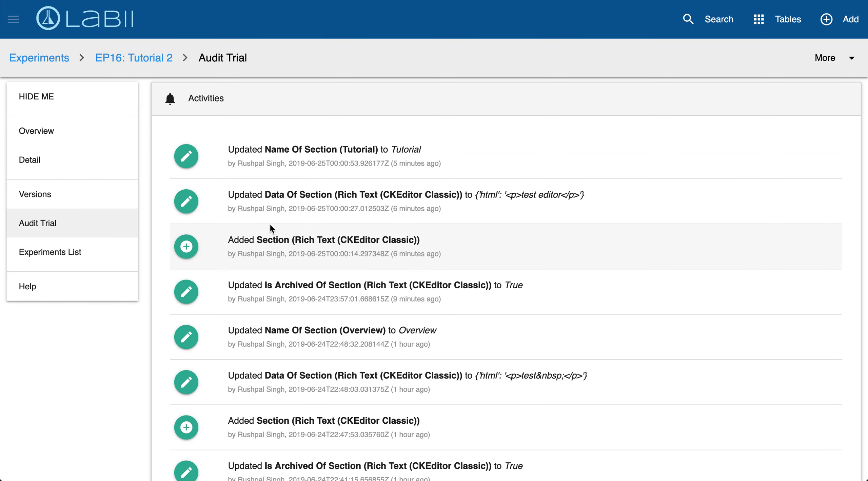
Browse EP16's activities: the Tutorial rename, the 'test editor' update and the added Rich Text section
{"action": "scroll", "coordinate": [271, 226], "scroll_direction": "down", "scroll_amount": 3}
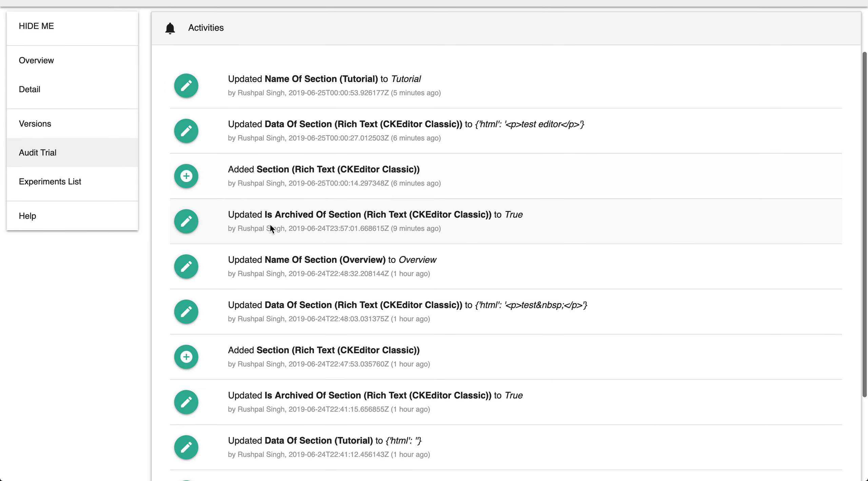
{"action": "scroll", "coordinate": [270, 228], "scroll_direction": "down", "scroll_amount": 1}
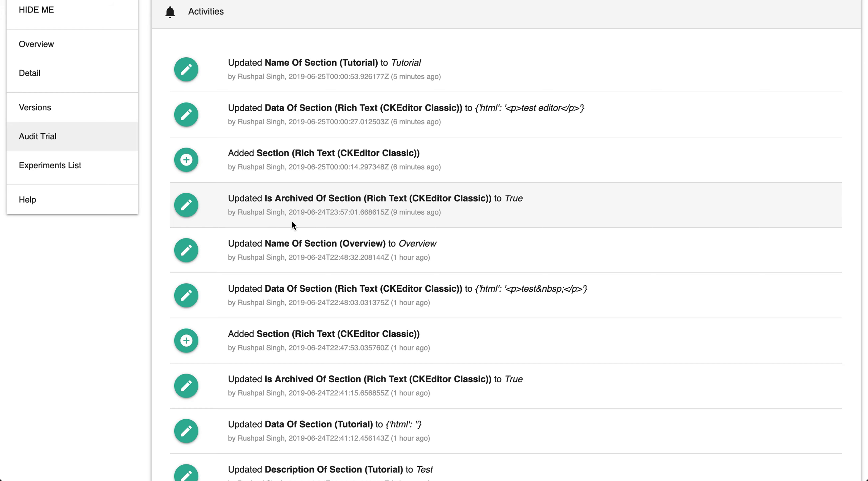
{"action": "scroll", "coordinate": [292, 222], "scroll_direction": "up", "scroll_amount": 1}
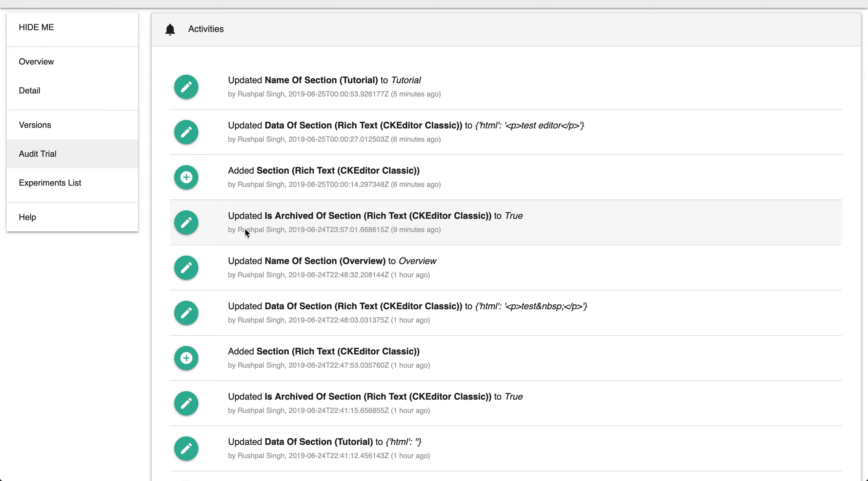
{"action": "scroll", "coordinate": [245, 228], "scroll_direction": "up", "scroll_amount": 3}
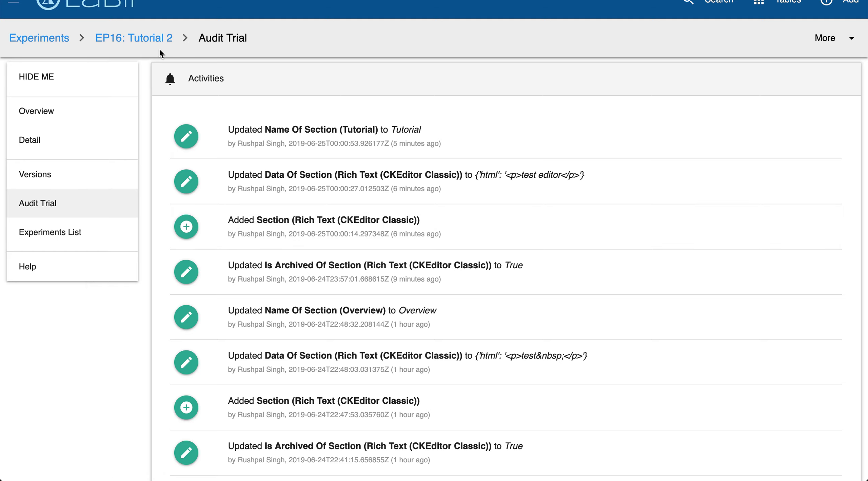
Go back to the EP16: Tutorial 2 record via its breadcrumb and open its Detail page
{"action": "left_click", "coordinate": [166, 39]}
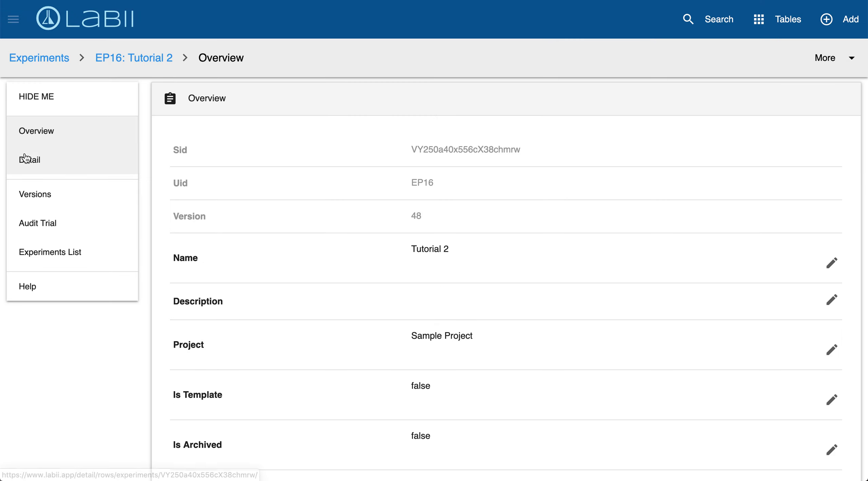
{"action": "left_click", "coordinate": [25, 158]}
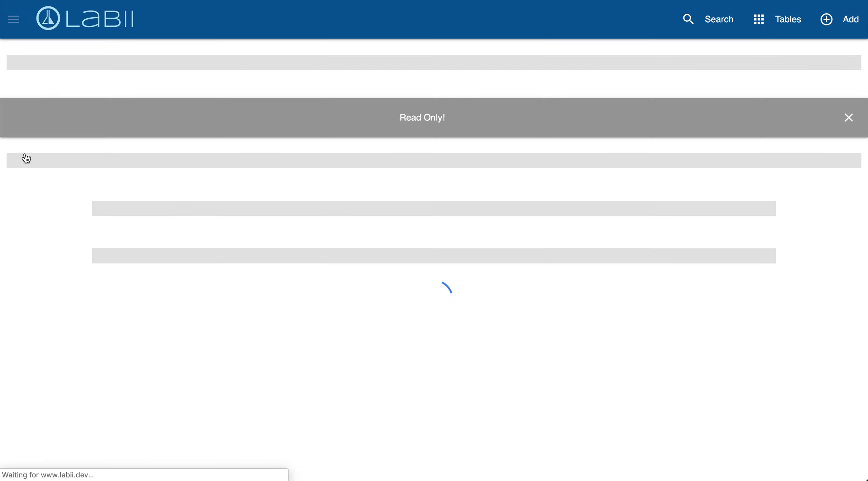